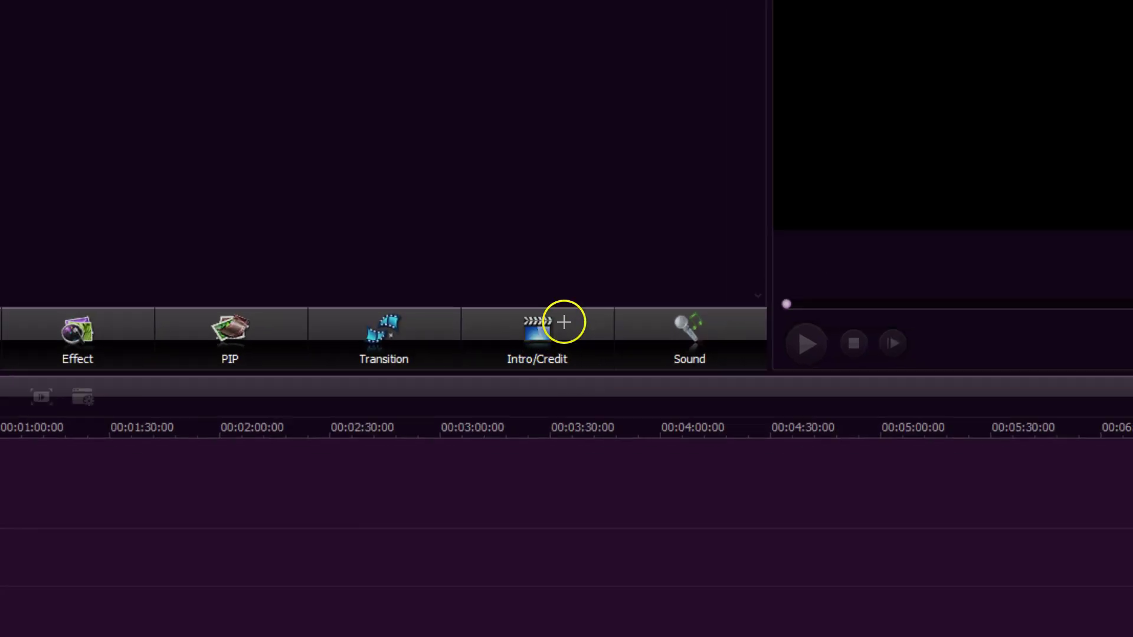
- Switch the library from imported media to the Intro/Credit templates
left_click(541, 338)
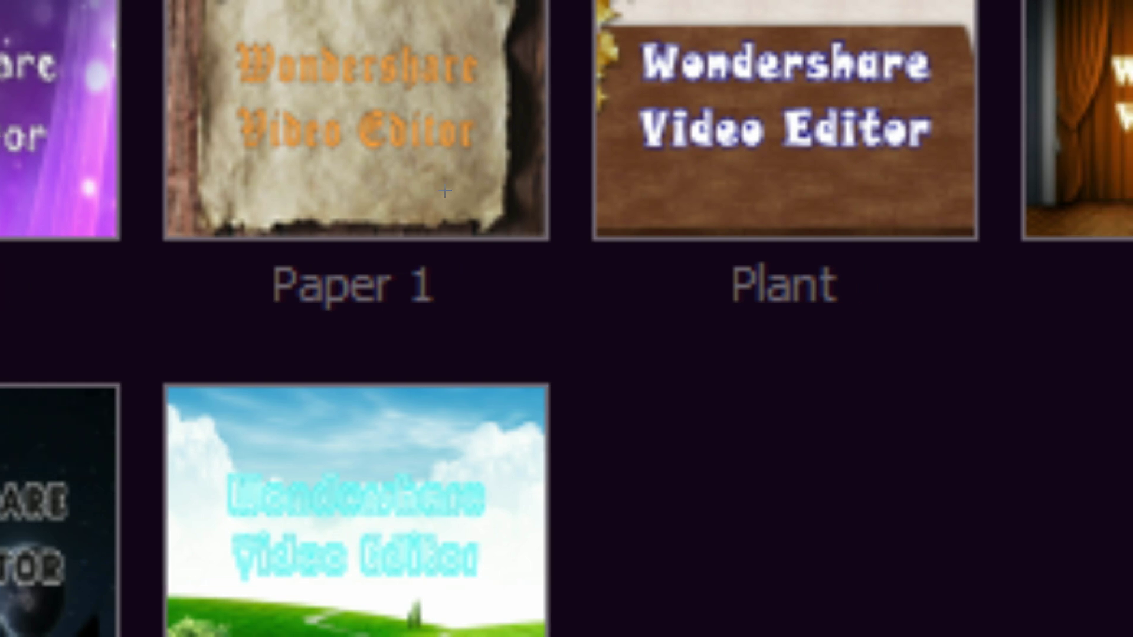
- Browse the intro templates and load the Stage template in the player
left_click(485, 182)
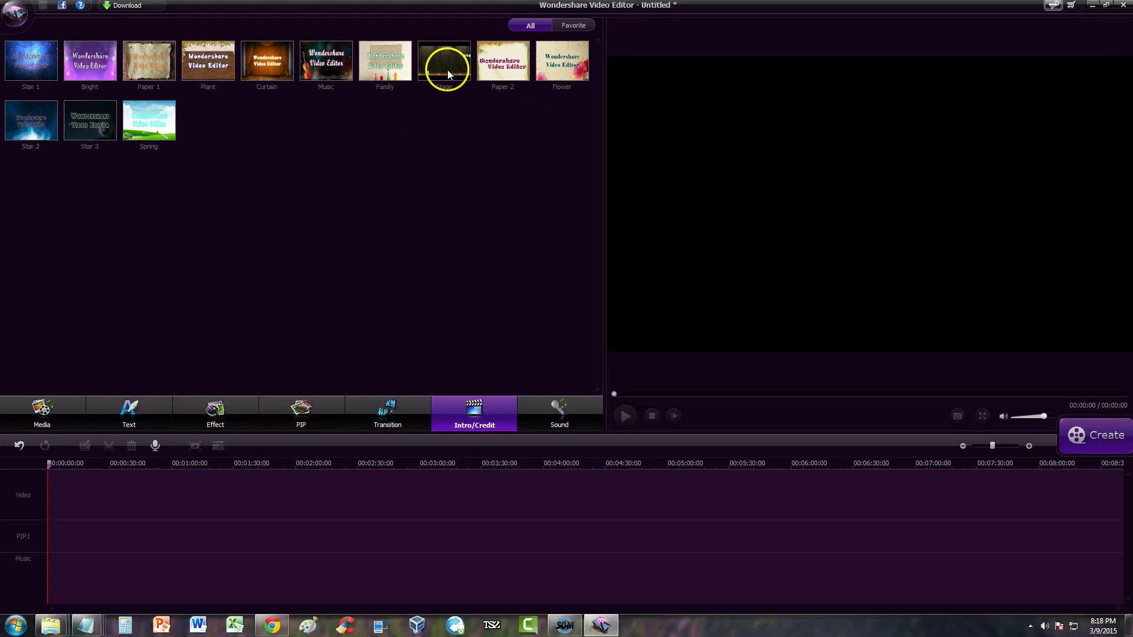
left_click(448, 75)
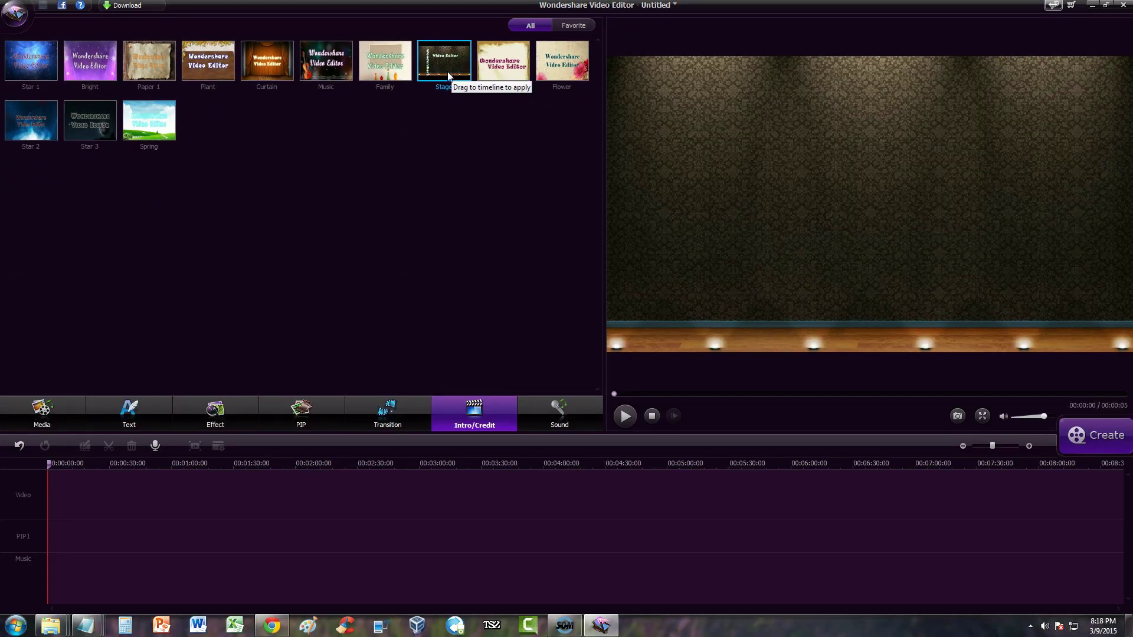
- Place the Stage intro at the timeline start, preview it, and open its title for editing
left_click_drag(445, 69, 442, 181)
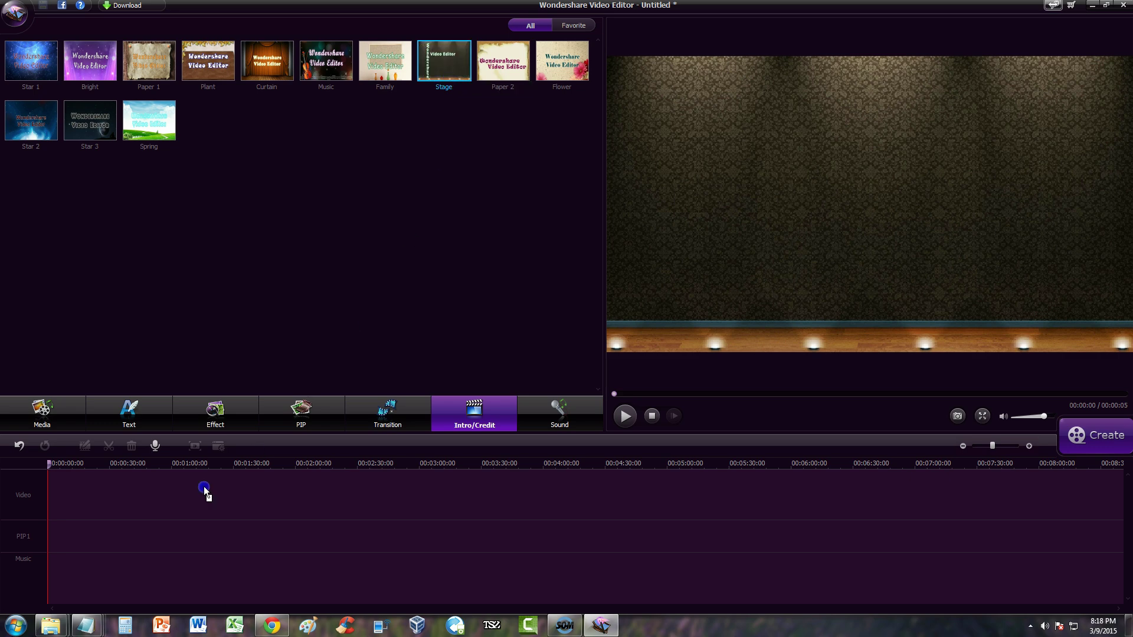
left_click_drag(111, 529, 111, 529)
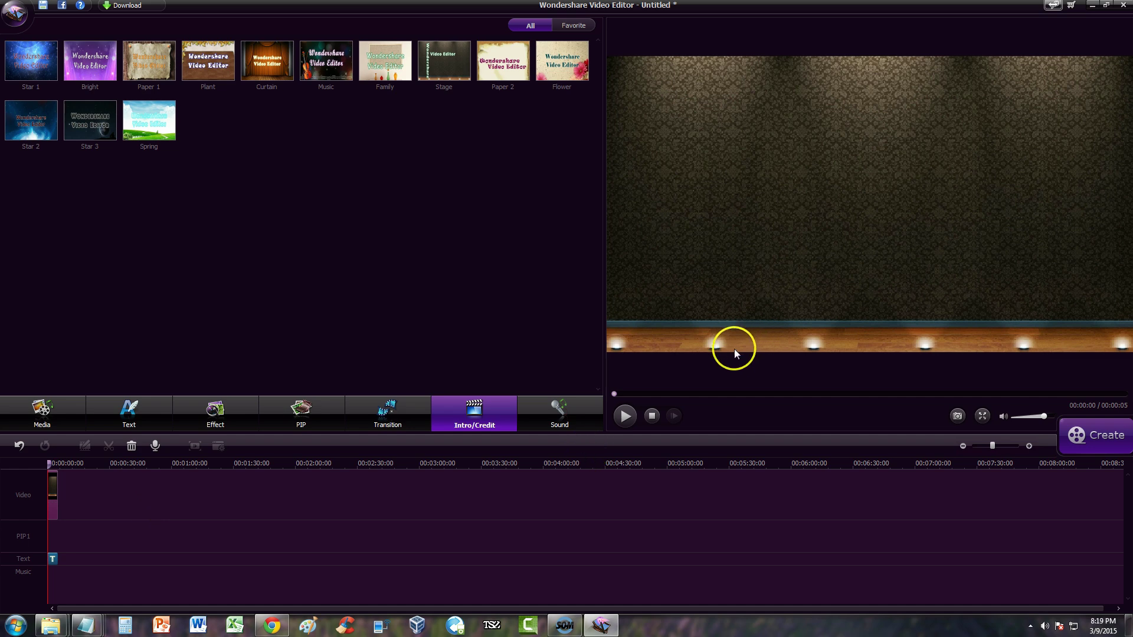
left_click(625, 416)
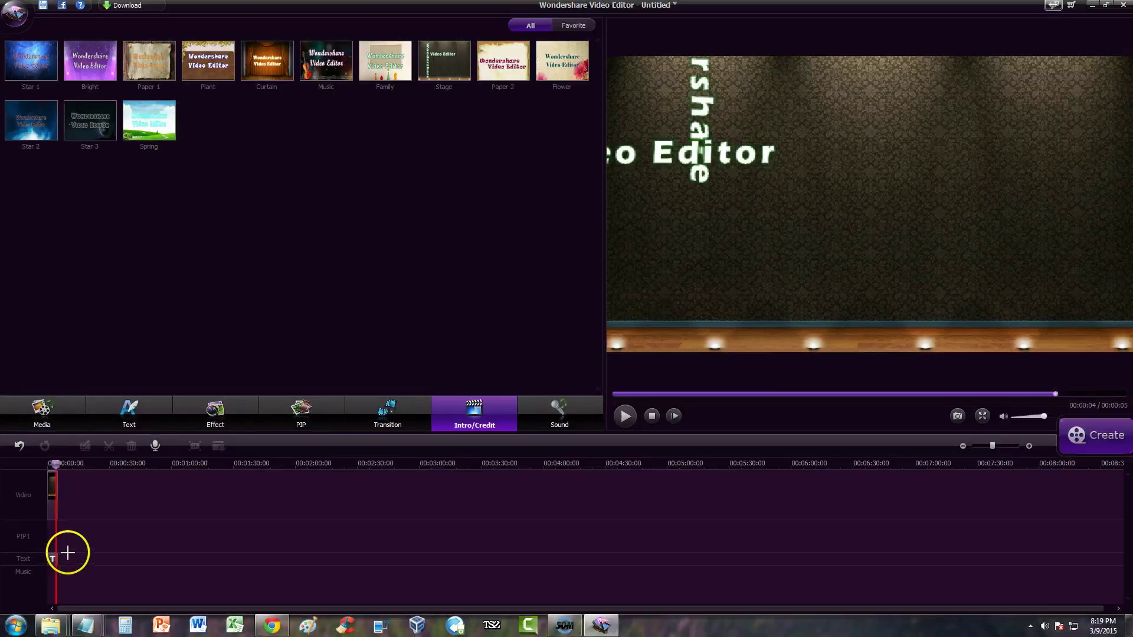
double_click(52, 560)
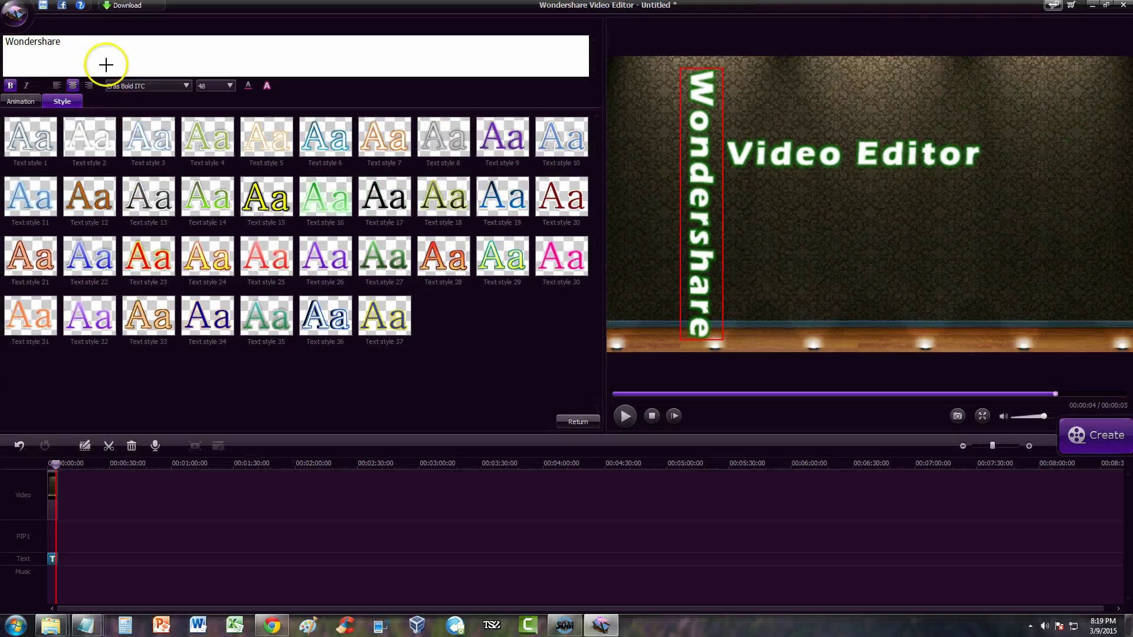
- Replace 'Wondershare' with 'Fun At The Trampoline Park!' and apply Text style 23
left_click_drag(92, 51, 8, 42)
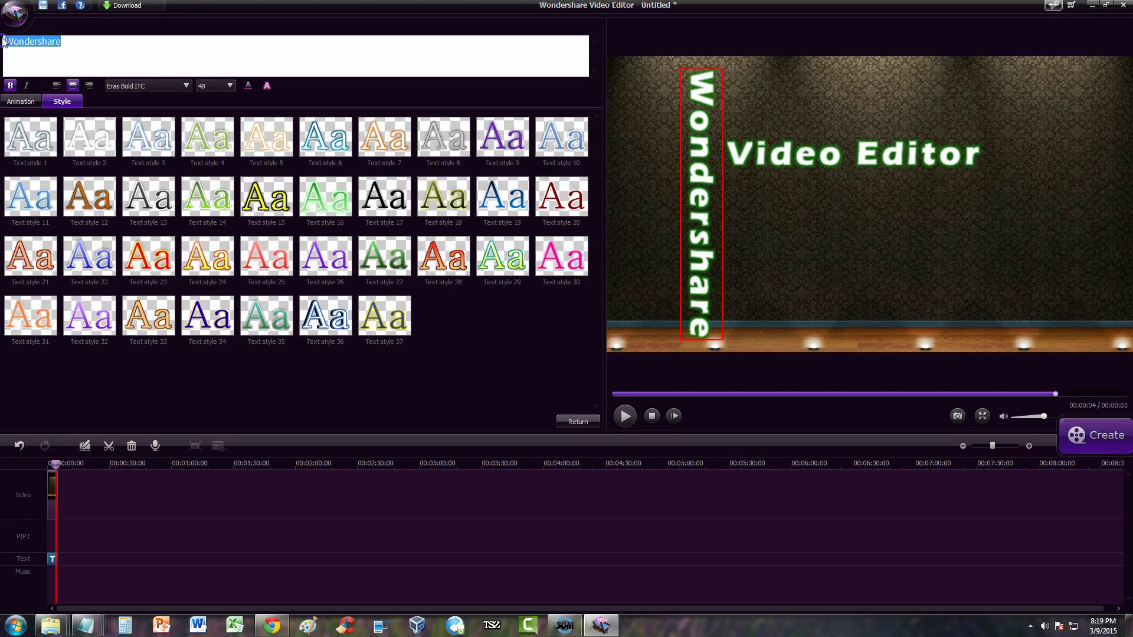
key("Delete")
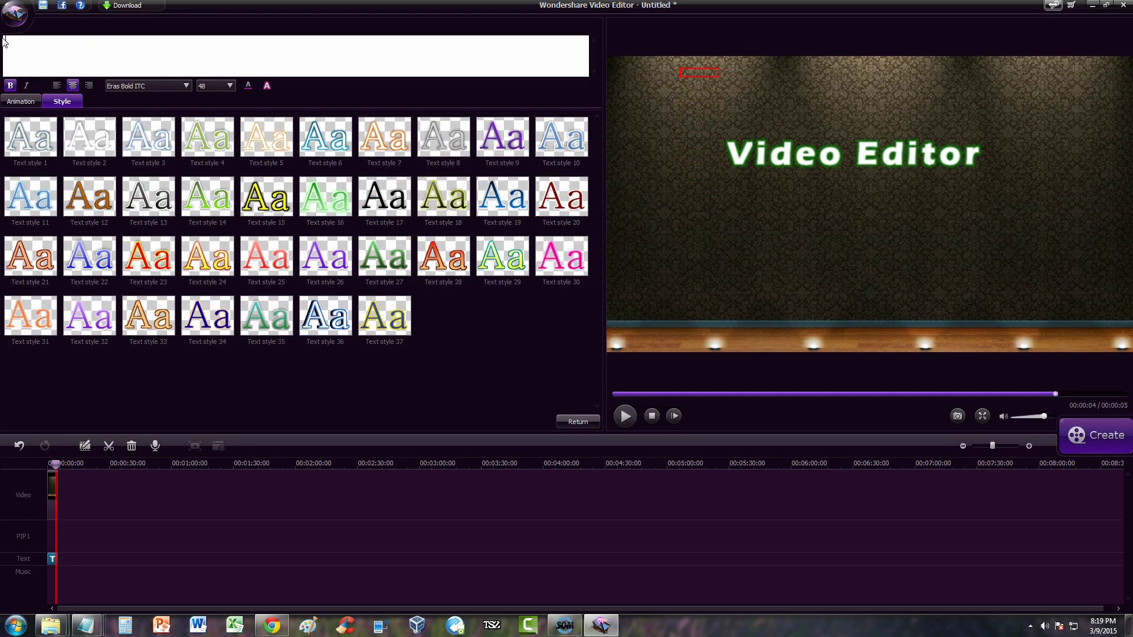
type("Fun At The T")
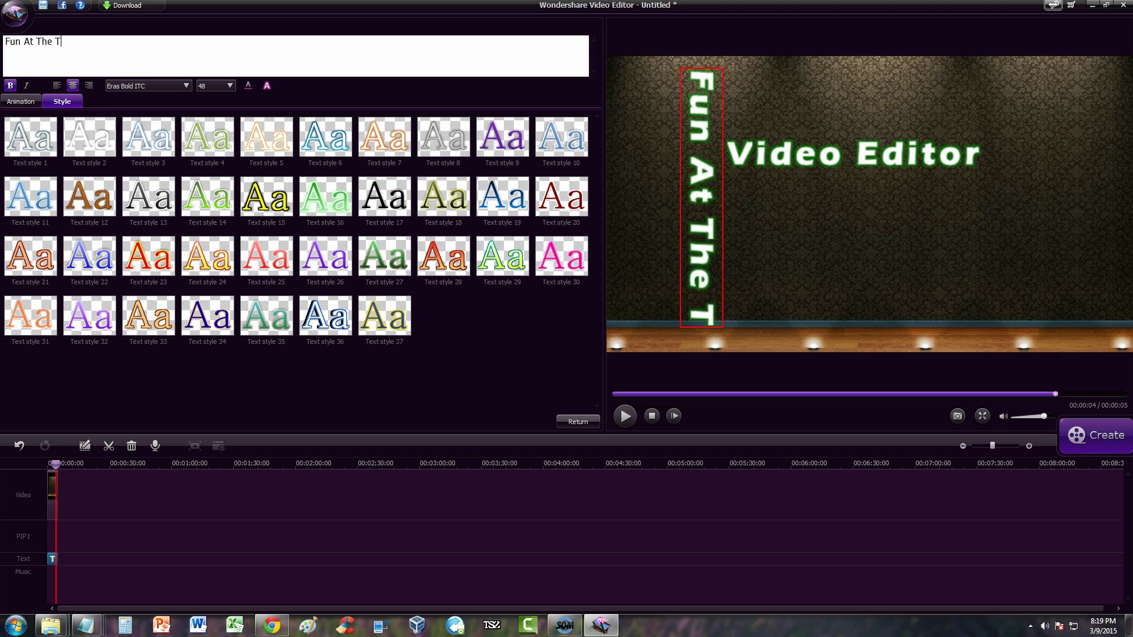
key("BackSpace")
type("Trampoline Park!")
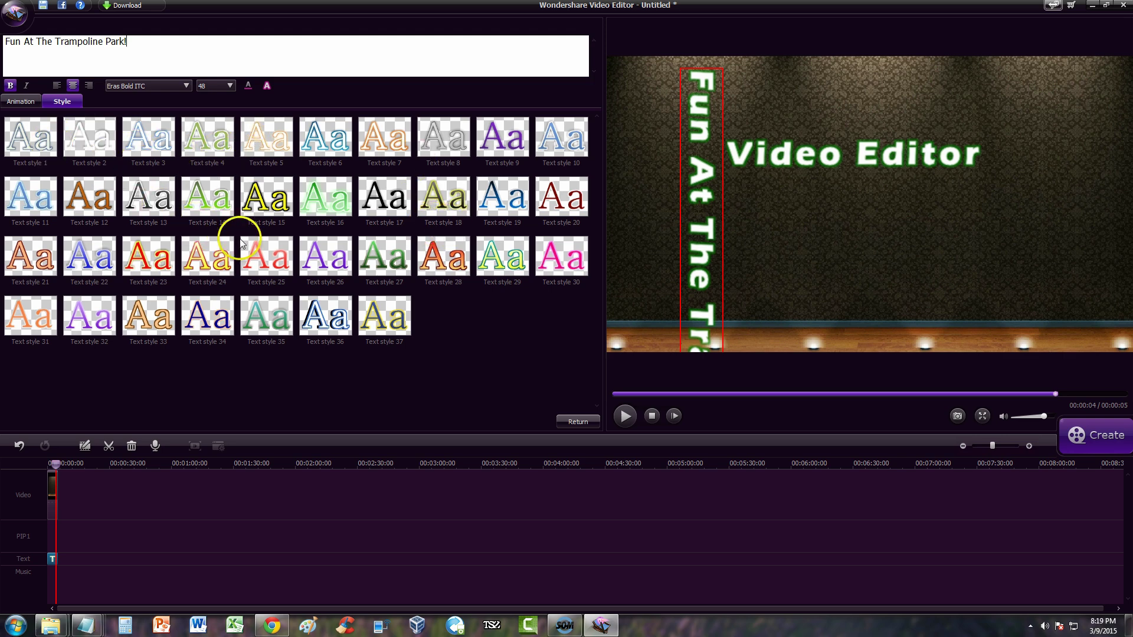
left_click(166, 269)
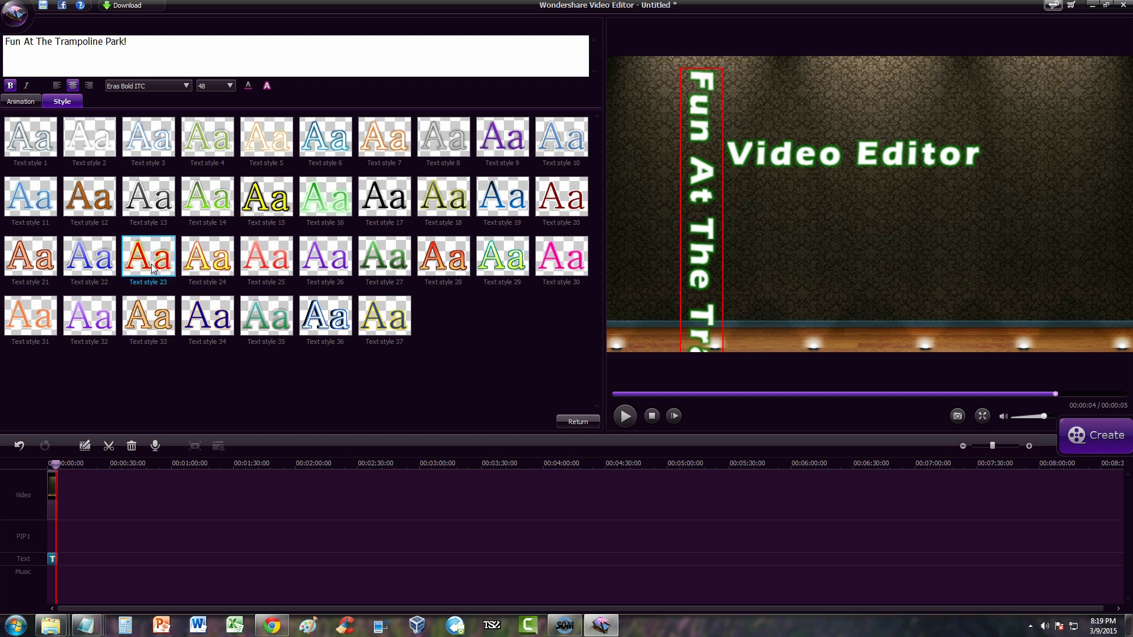
- Nudge the vertical title up and left, then reselect it for editing
left_click_drag(689, 282, 696, 267)
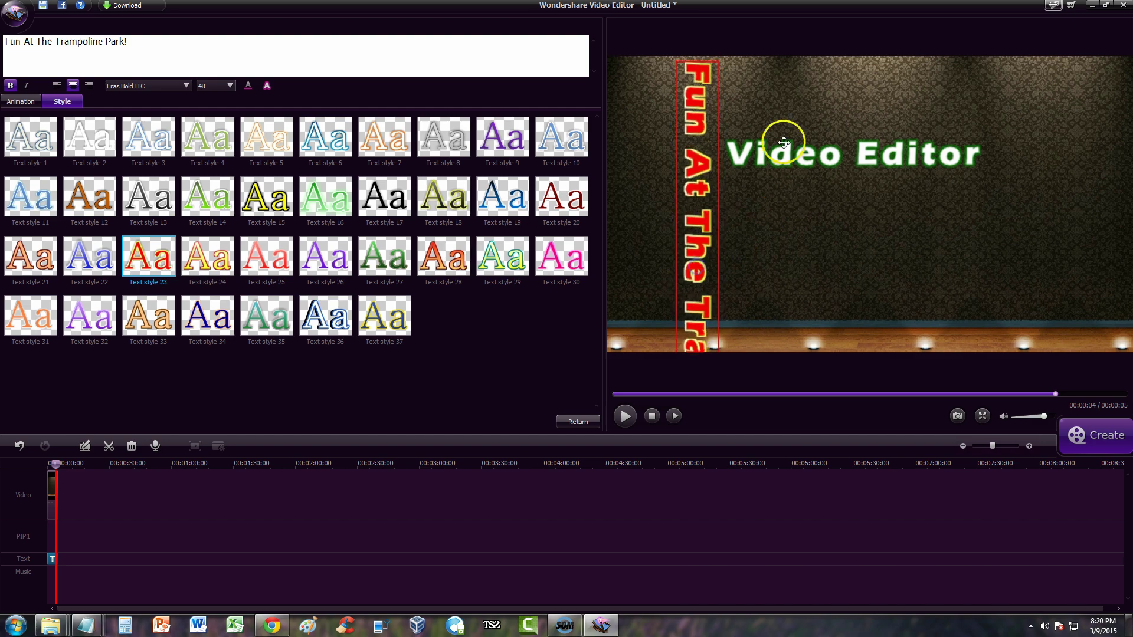
left_click(717, 145)
left_click(706, 157)
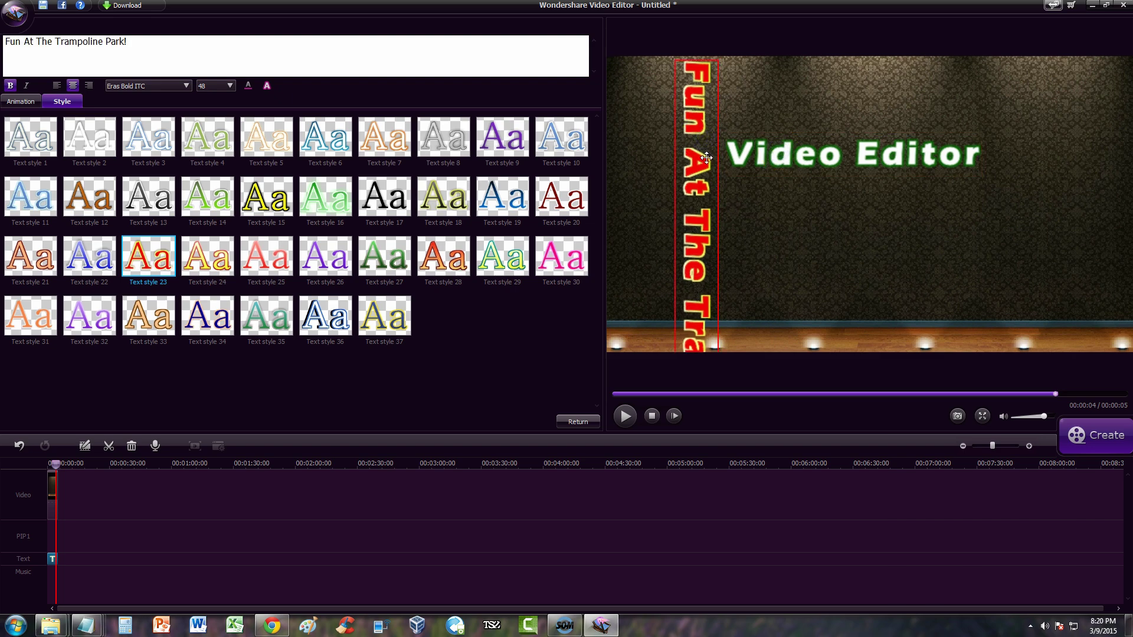
left_click(756, 154)
left_click(704, 161)
left_click(745, 155)
left_click(693, 158)
- Delete 'Trampoline Park!' so the vertical title reads 'Fun At The', then select the Video Editor title
left_click_drag(110, 42, 54, 40)
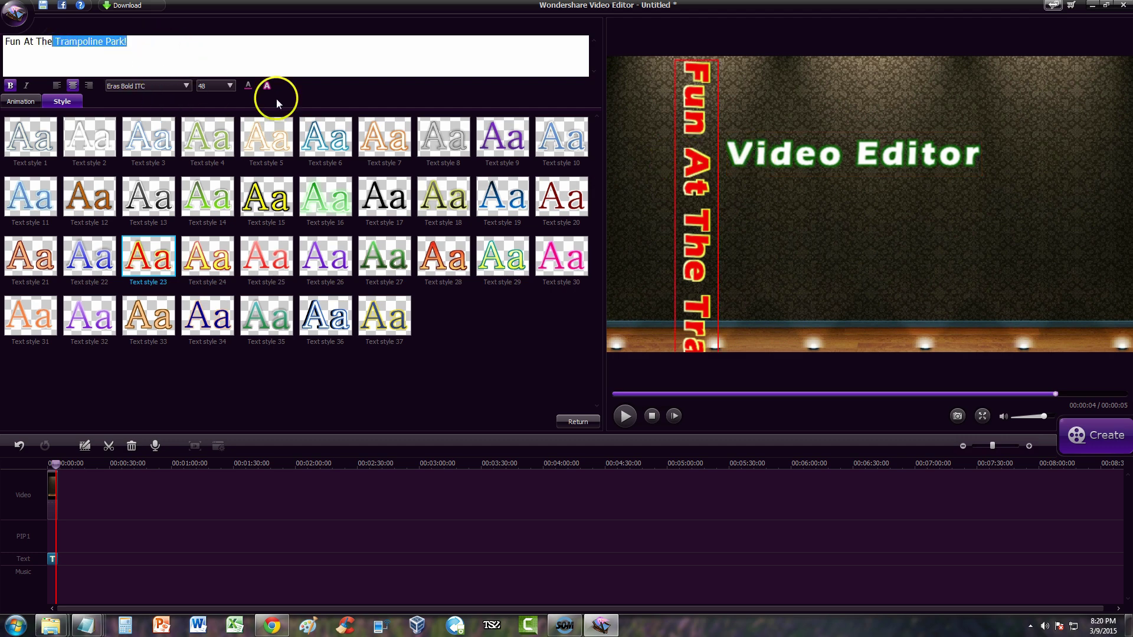
key("Delete")
left_click(110, 53)
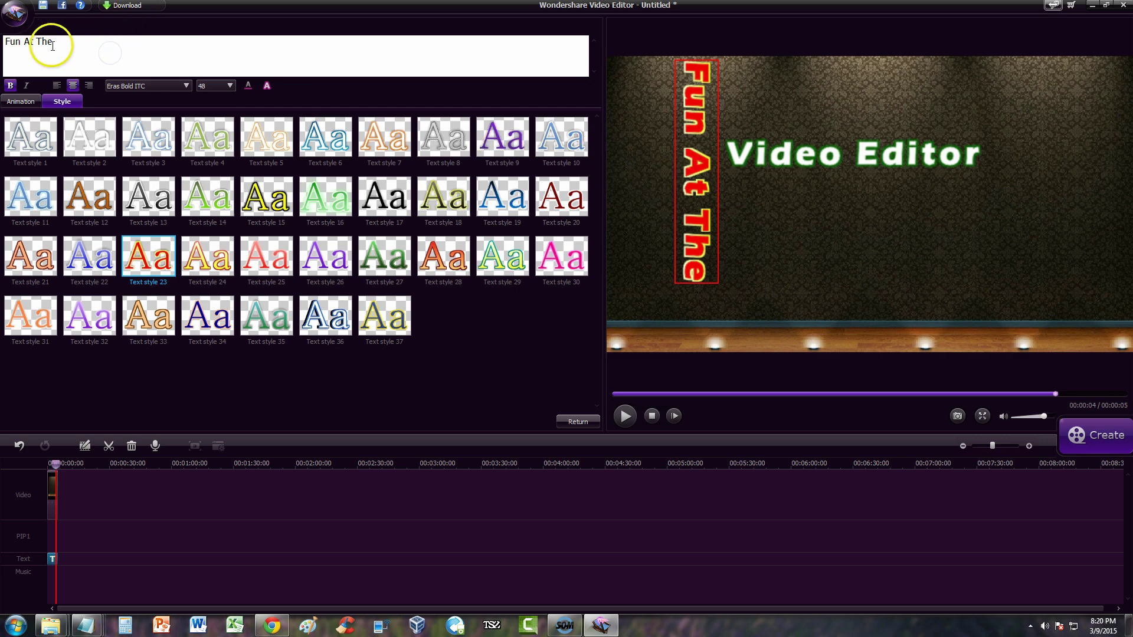
left_click(802, 175)
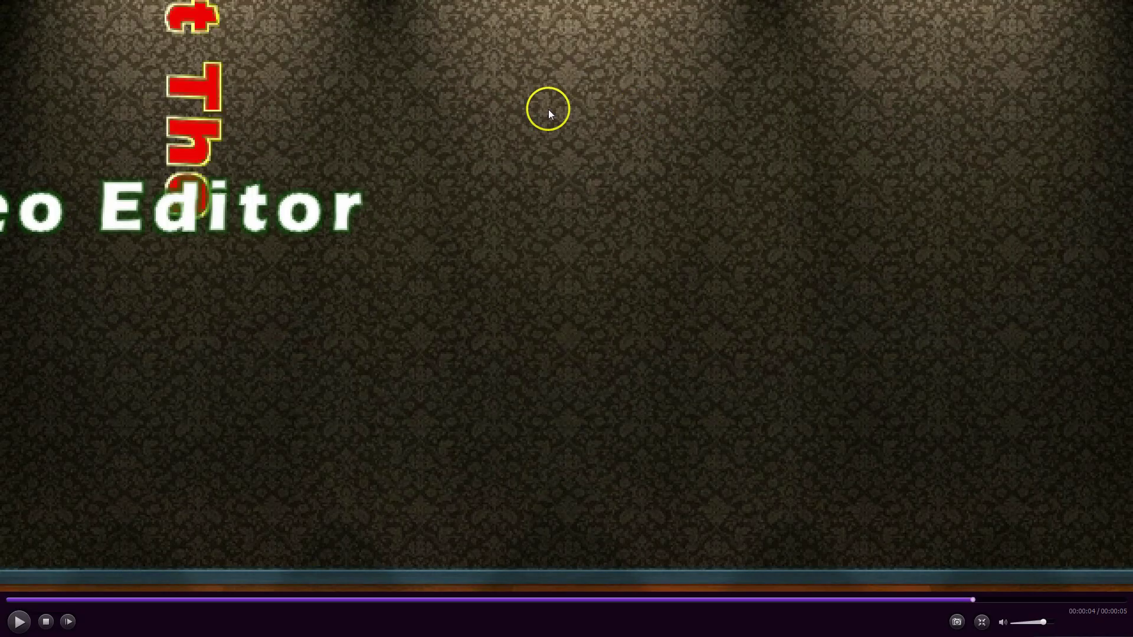
key("Escape")
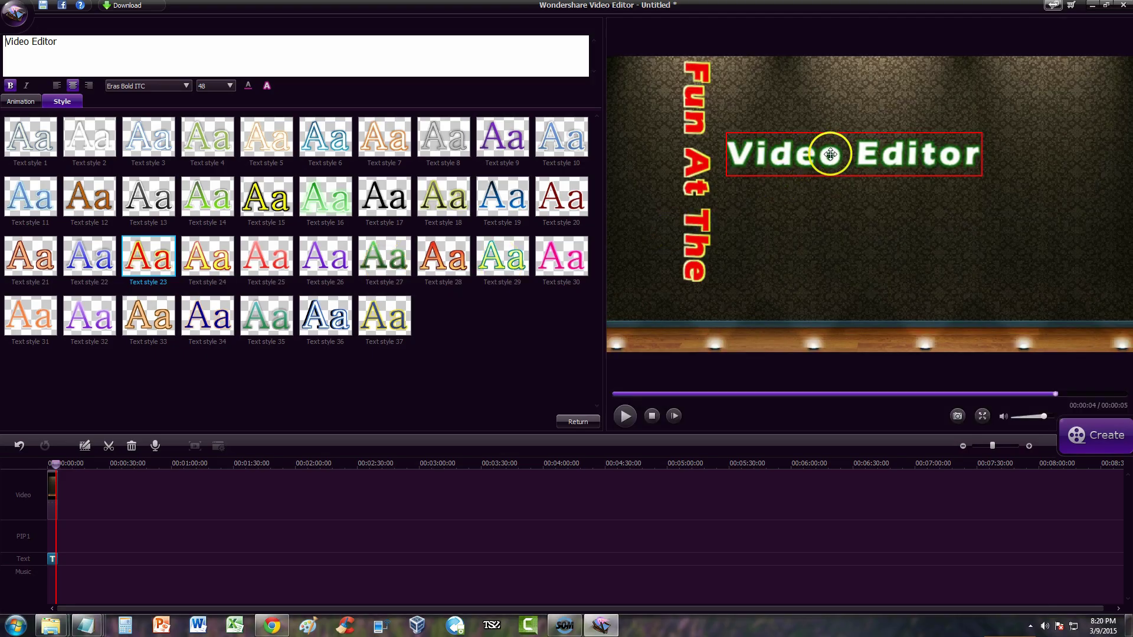
- Replace the 'Video Editor' text with 'Trampoline Park' and apply Text style 23
left_click(201, 54)
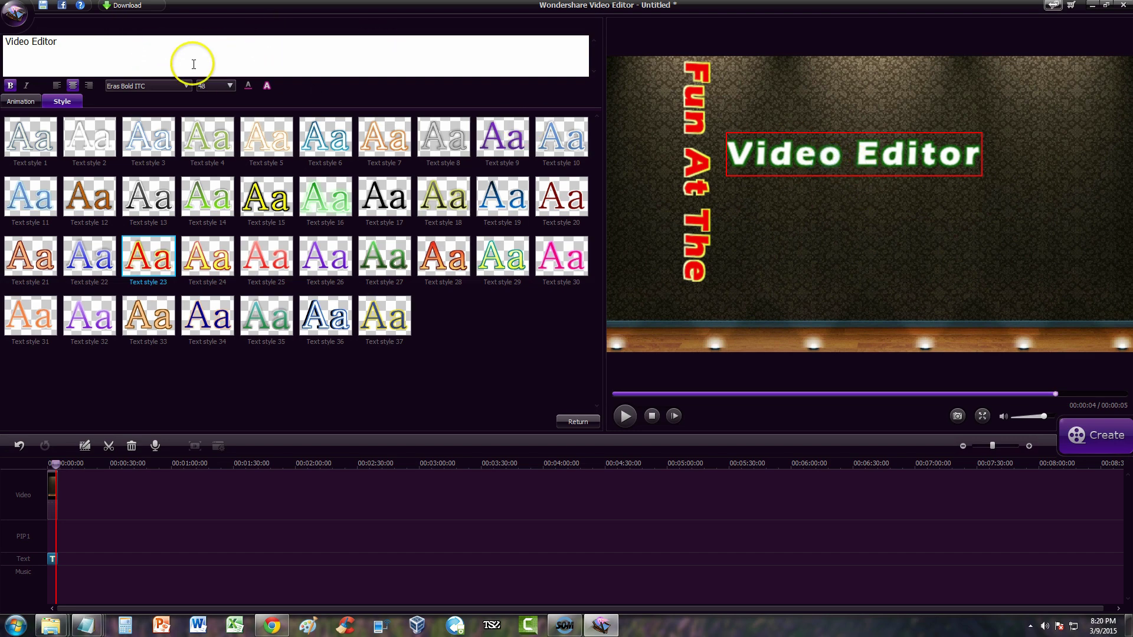
key("ctrl+a")
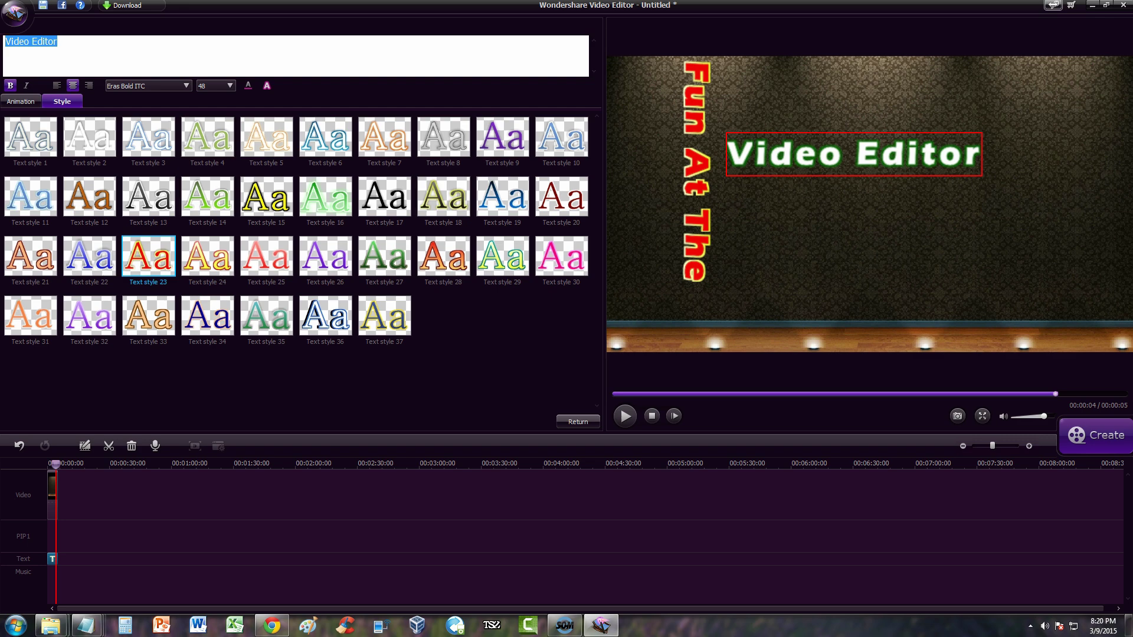
key("Delete")
type("Tra")
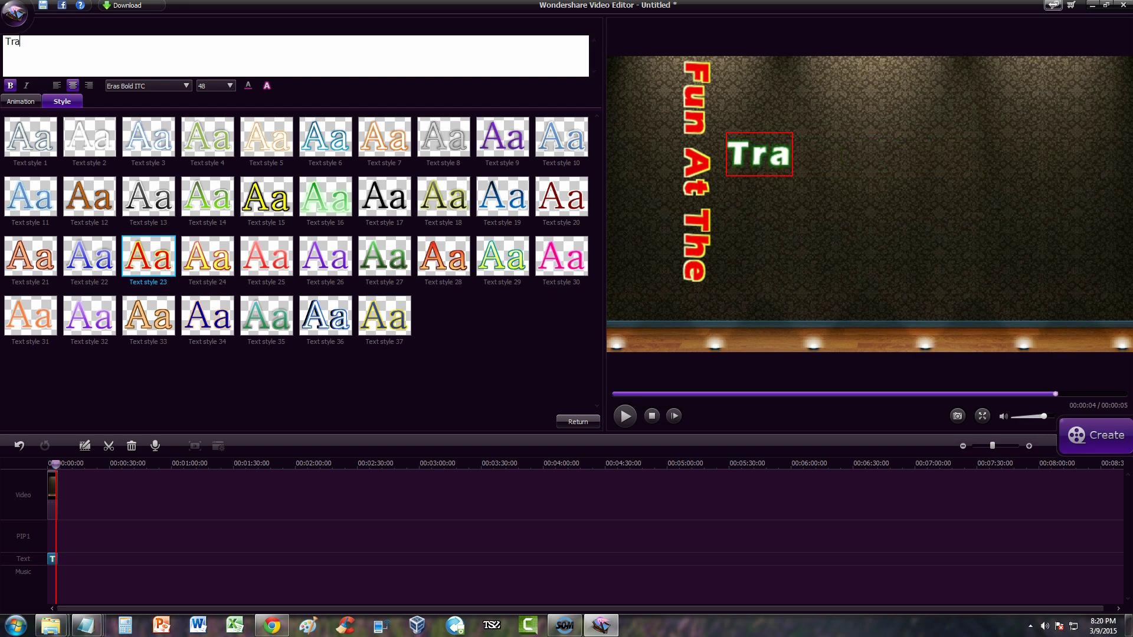
type("mpoline Park")
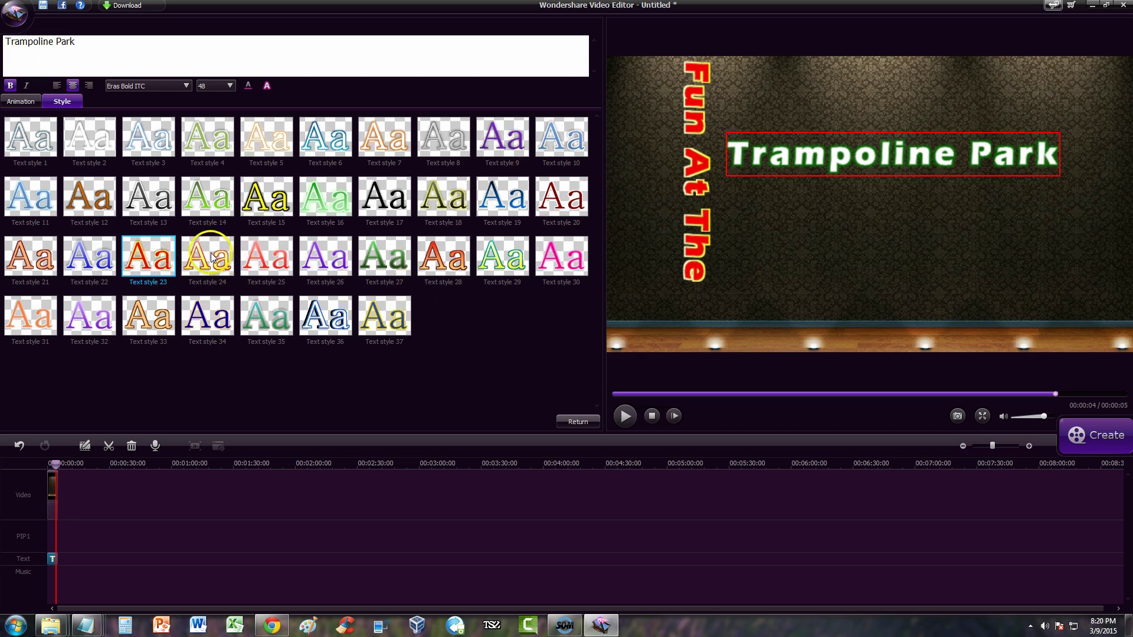
left_click(160, 253)
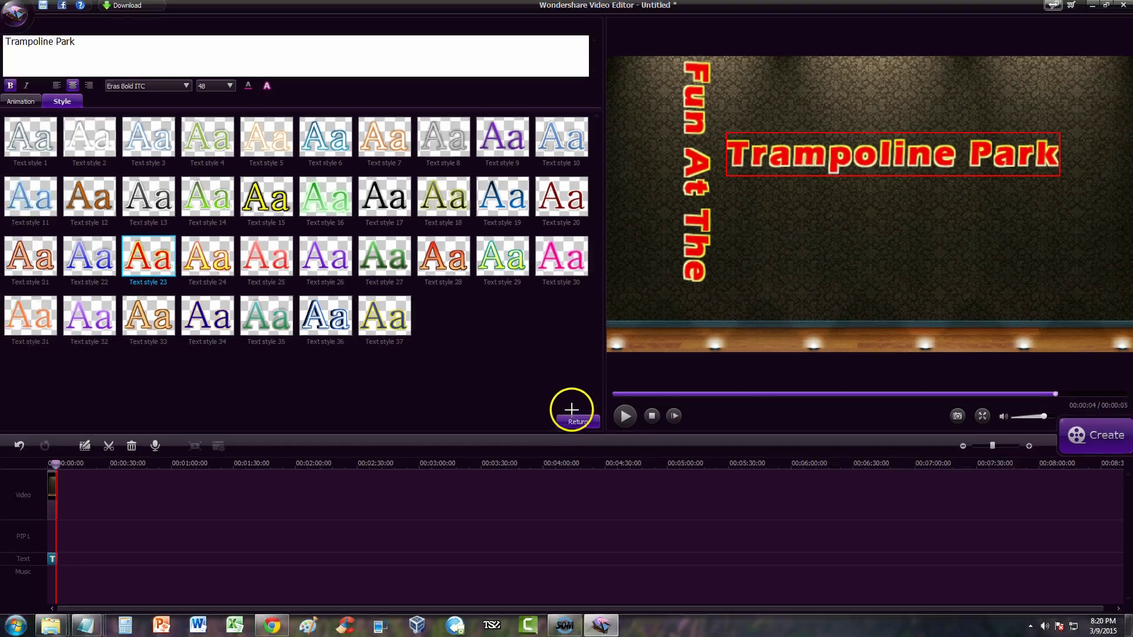
- Close the text editor and rewind the preview to the beginning
left_click(564, 368)
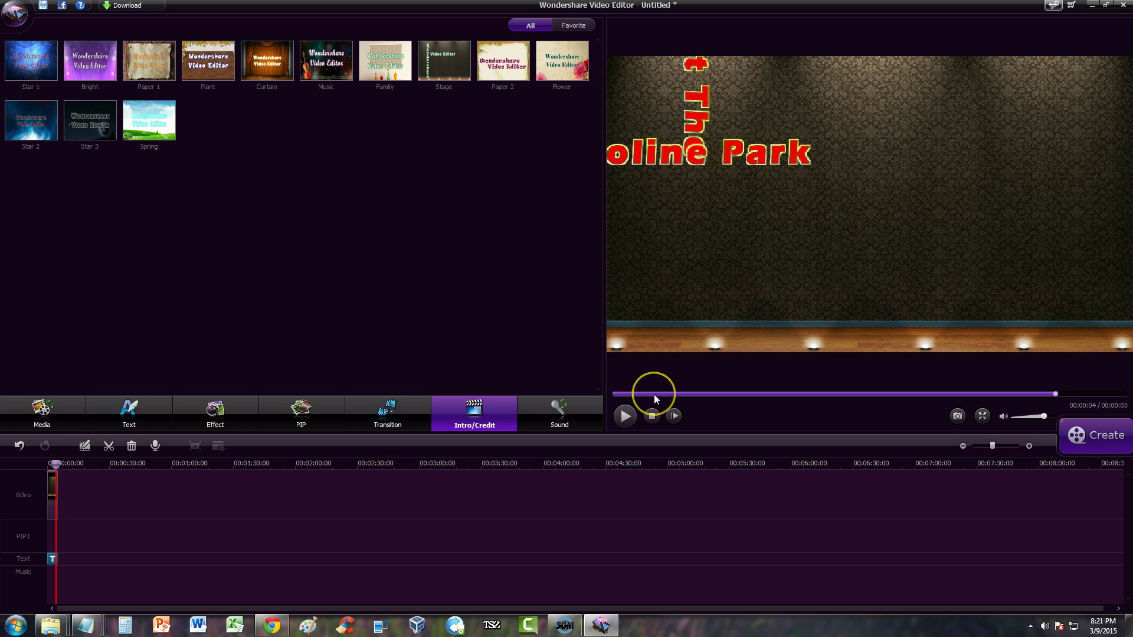
left_click(614, 395)
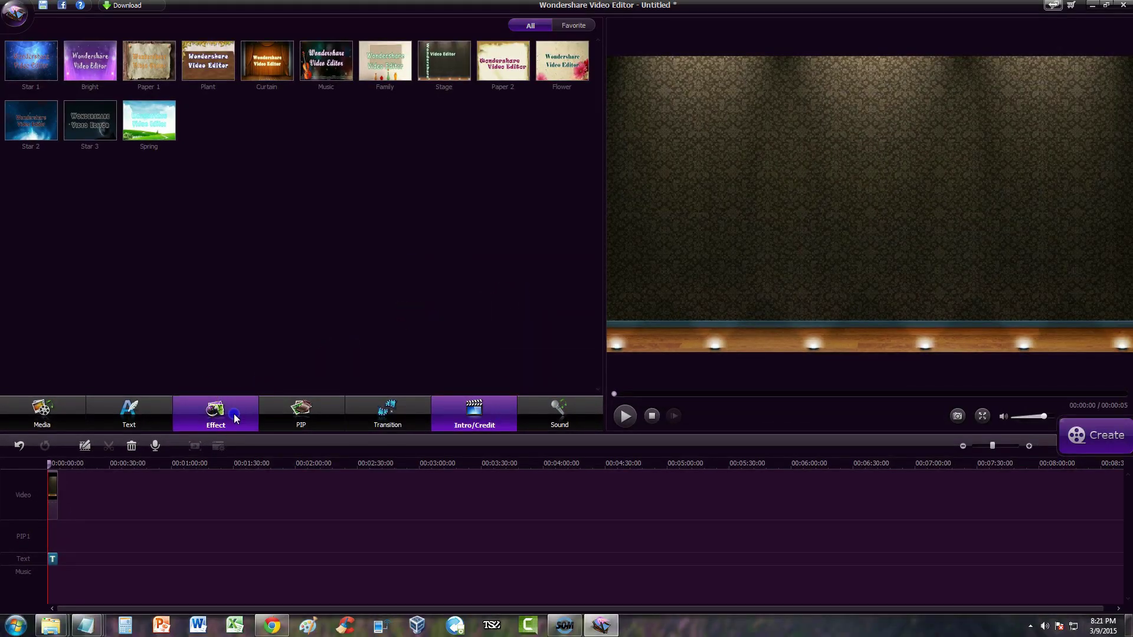
- Drag the Distort effect from the Effect library onto the Effect track at the intro start
left_click(234, 413)
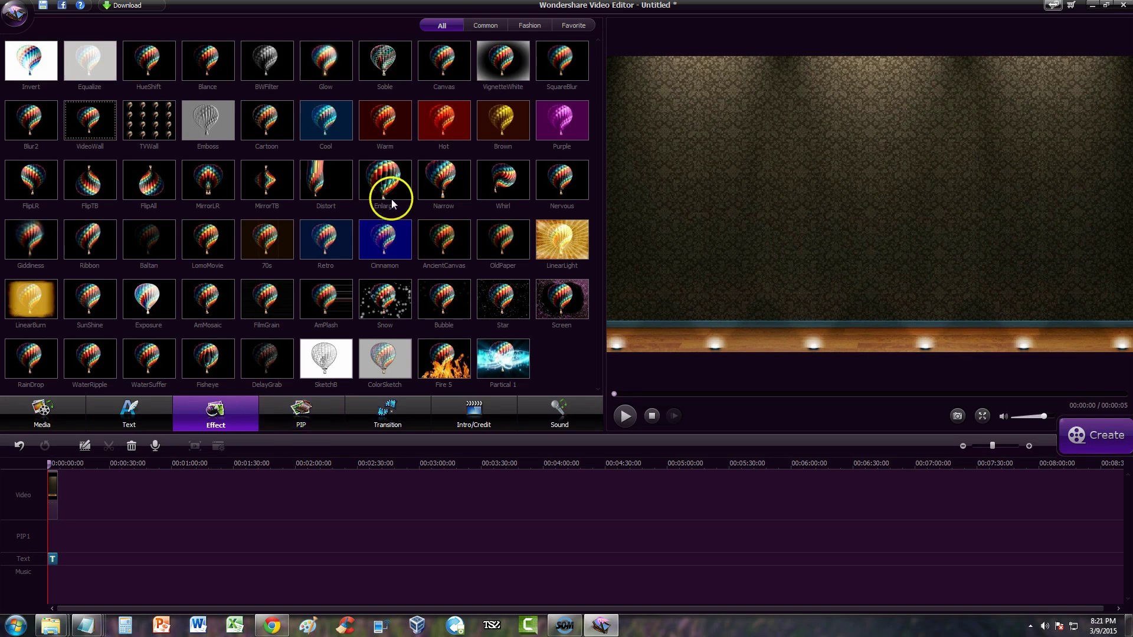
left_click_drag(335, 188, 273, 335)
left_click_drag(93, 494, 52, 528)
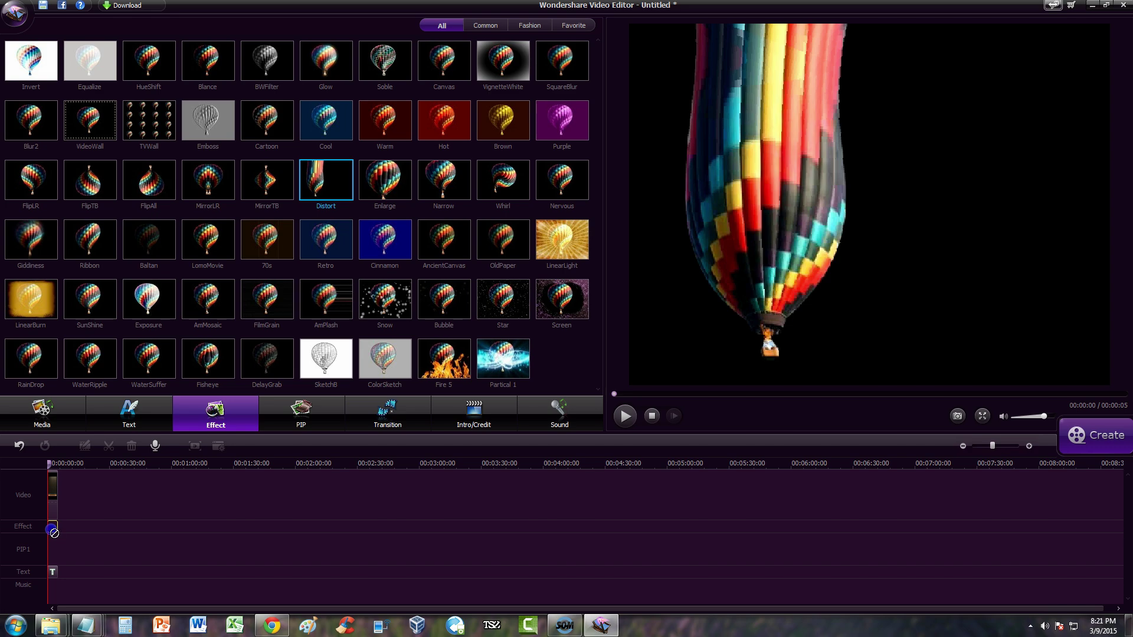
left_click_drag(52, 531, 29, 543)
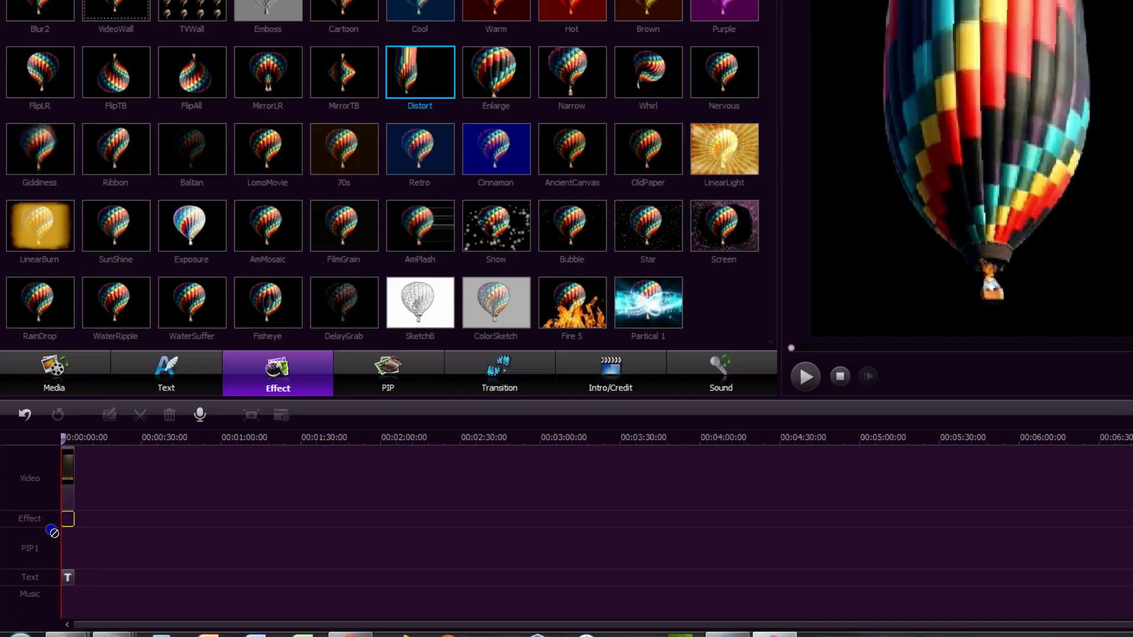
left_click_drag(274, 446, 516, 259)
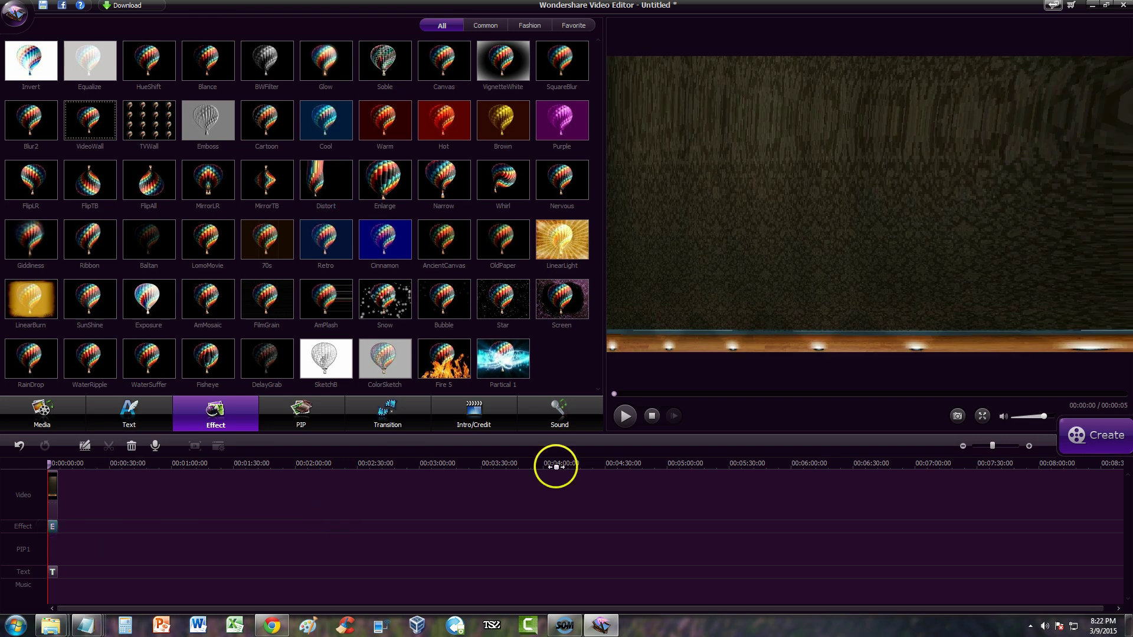
- Play the intro preview, then preview the Cool and Fire 5 effect samples
left_click(625, 416)
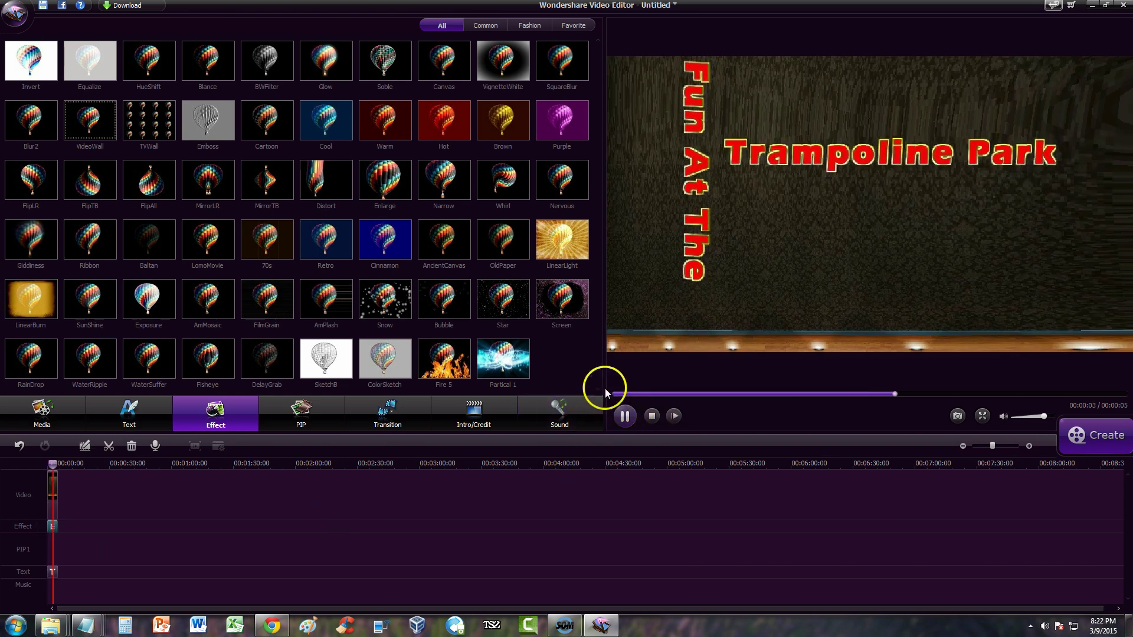
left_click(611, 393)
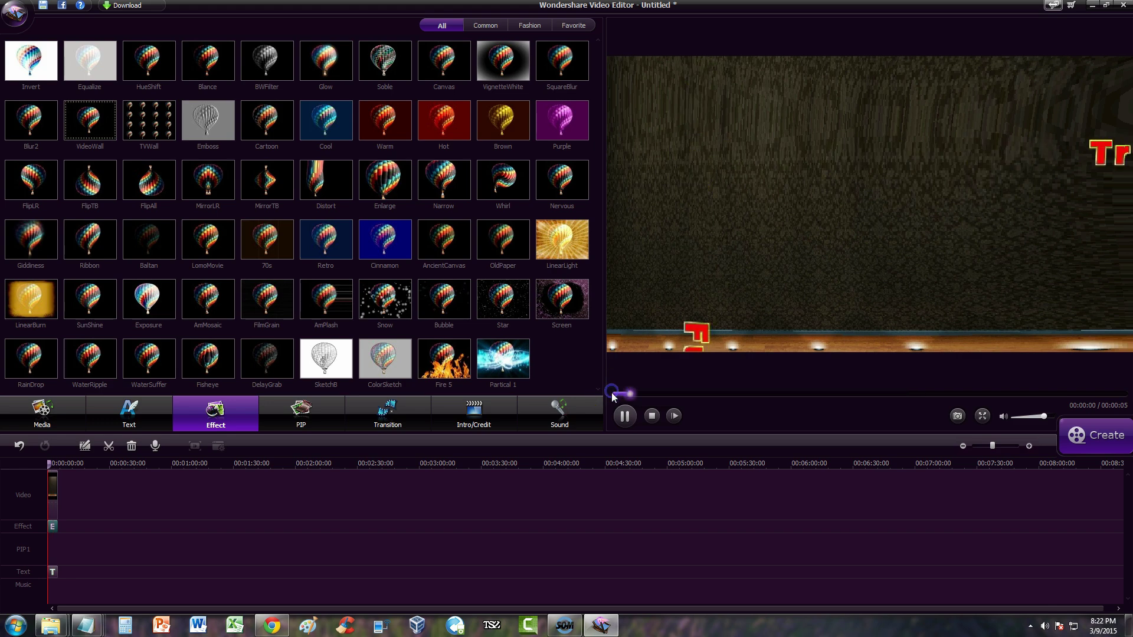
left_click(637, 420)
left_click(558, 155)
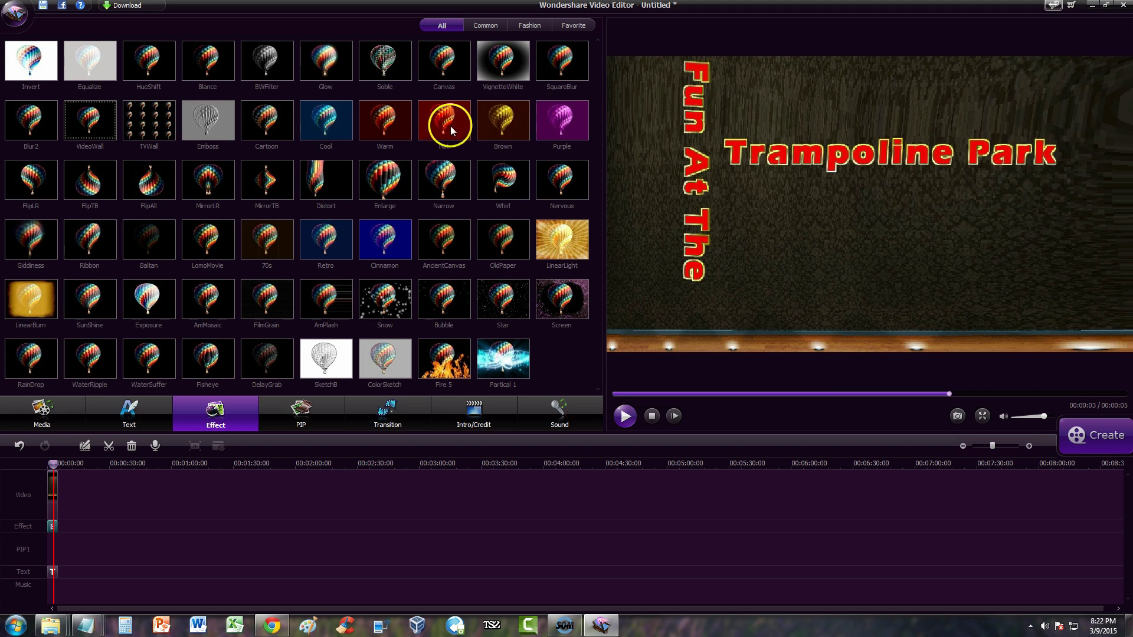
left_click(329, 122)
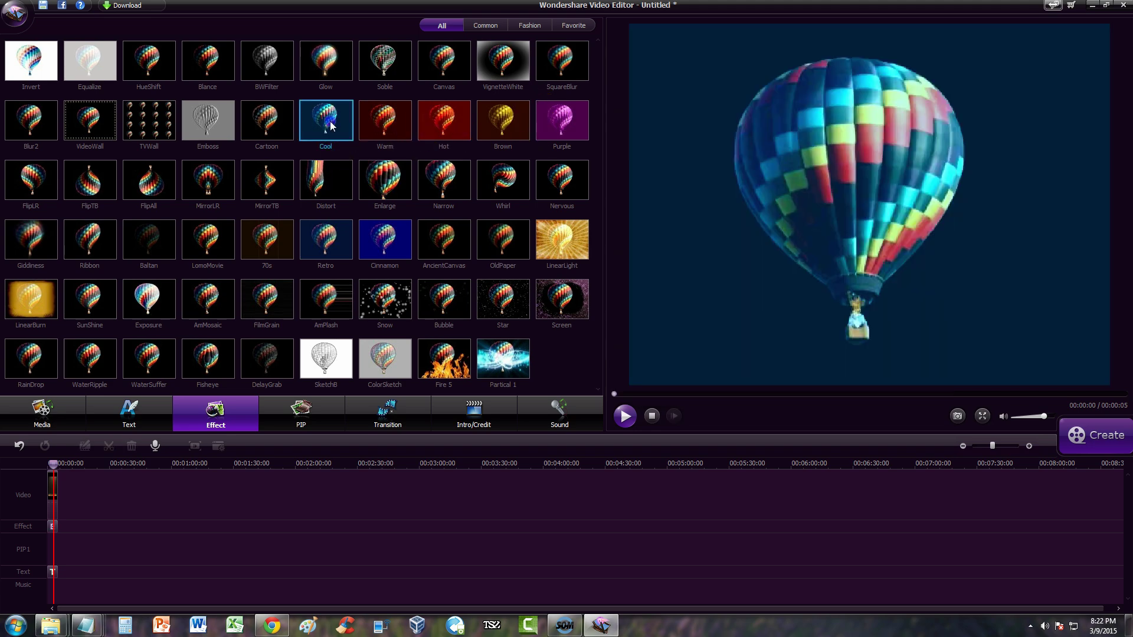
left_click(50, 525)
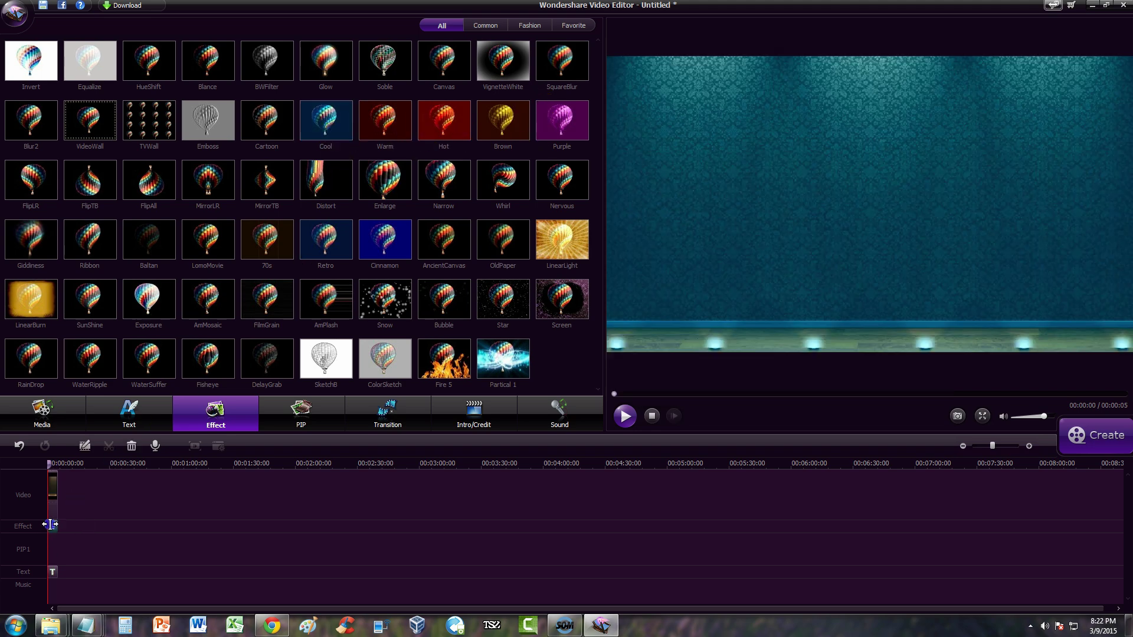
left_click(624, 415)
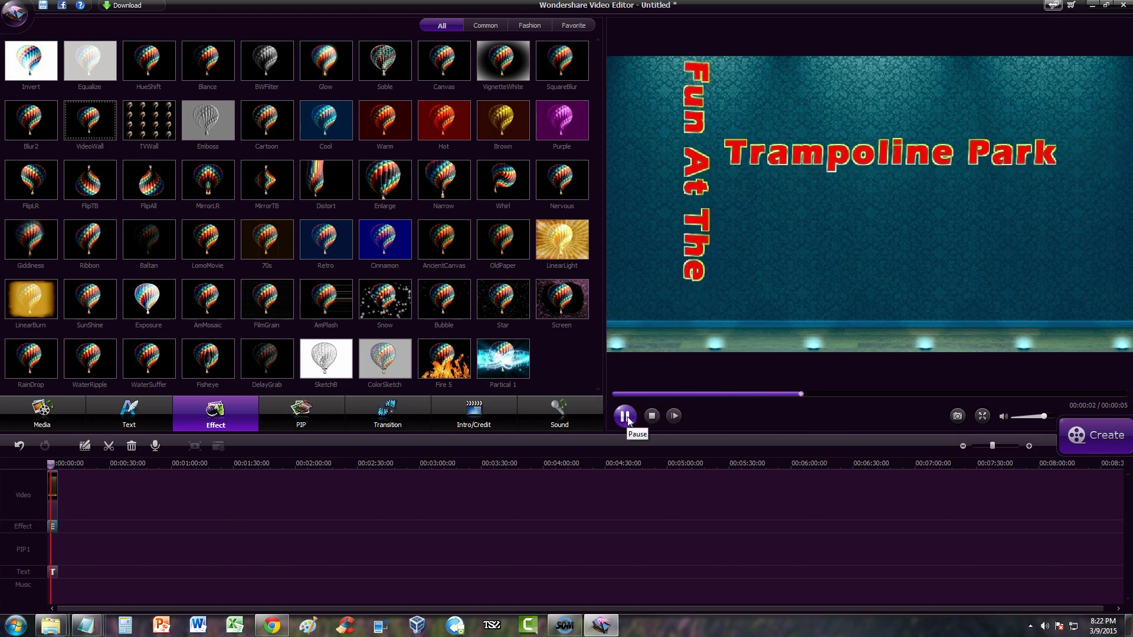
left_click(625, 416)
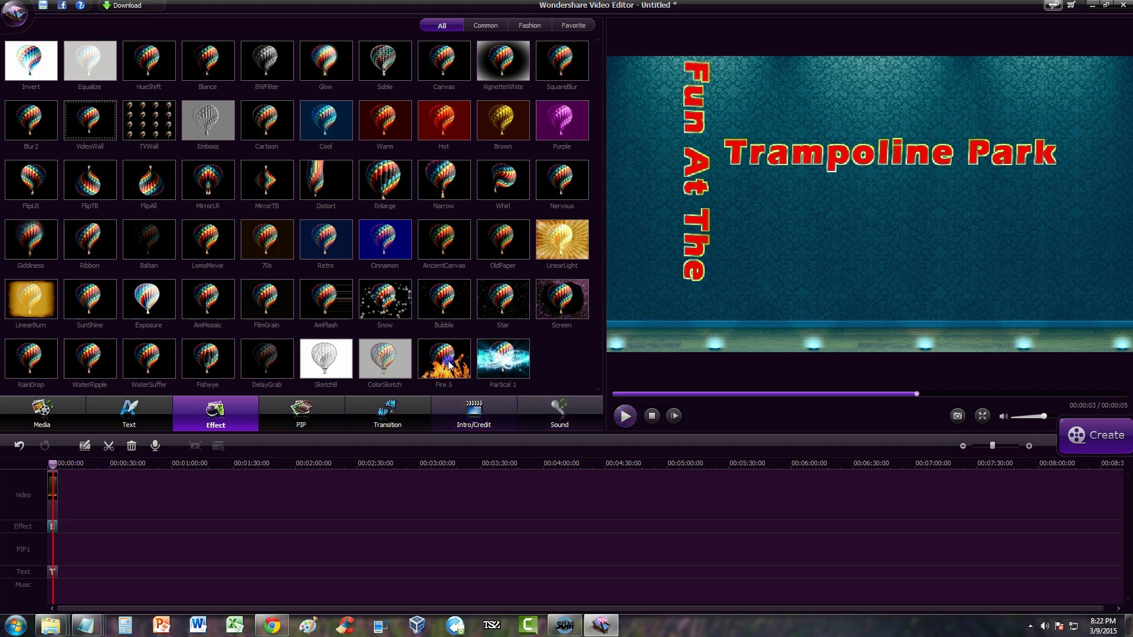
left_click(448, 364)
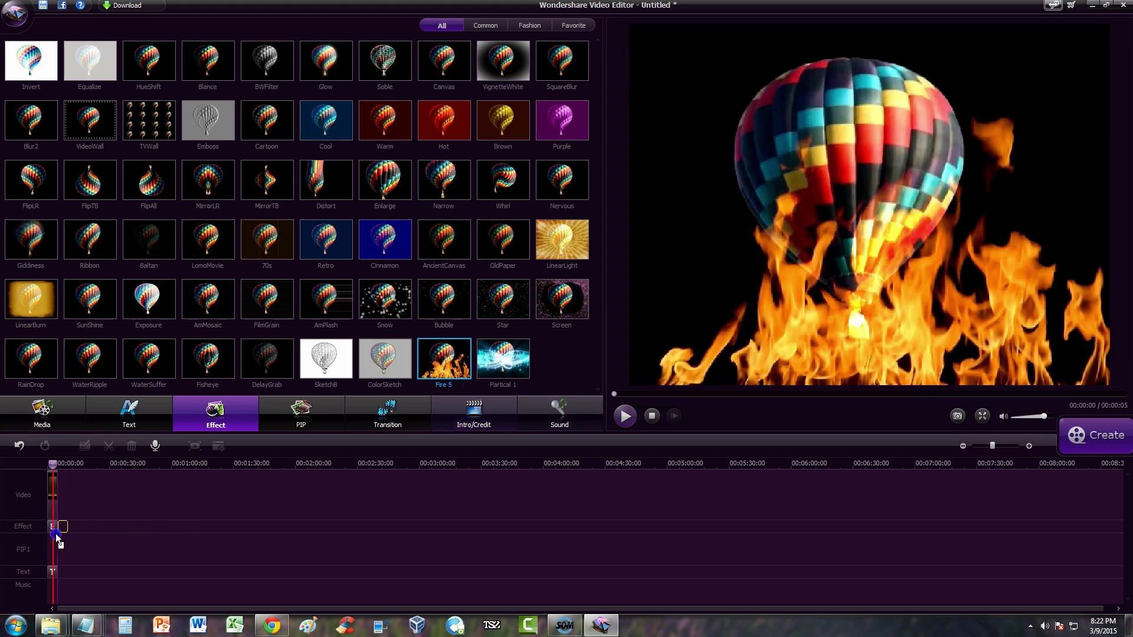
- Add Fire 5 at the start of the Effect track and play the intro with flames
left_click_drag(51, 533, 51, 532)
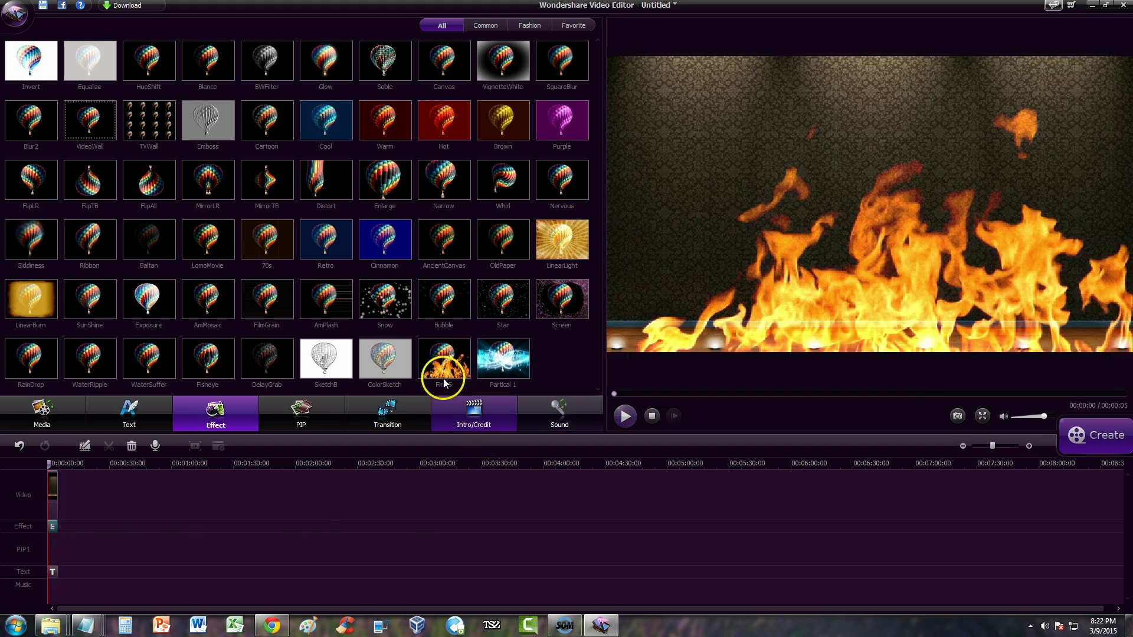
left_click(625, 416)
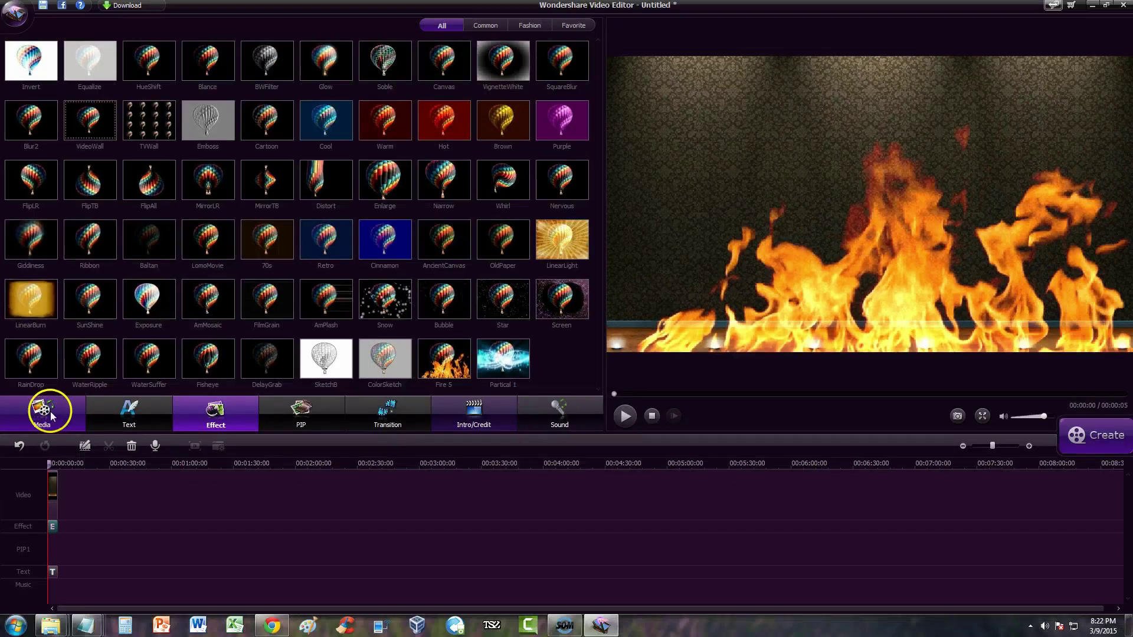
- Add the trampoline park clip from the media library to the Video track after the intro
left_click(50, 414)
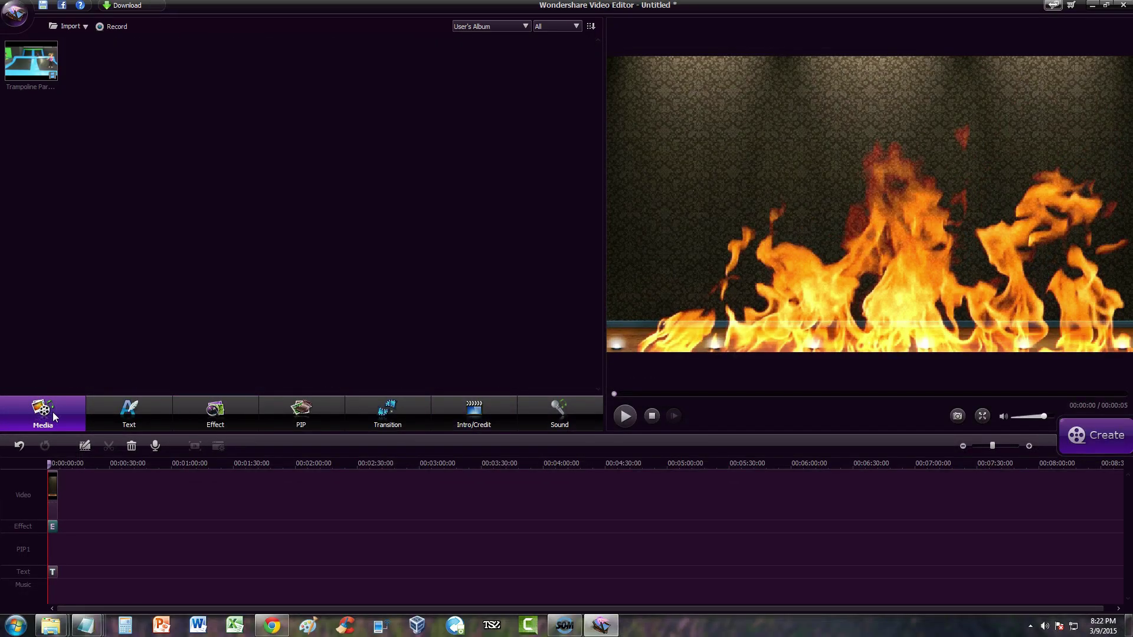
left_click(36, 65)
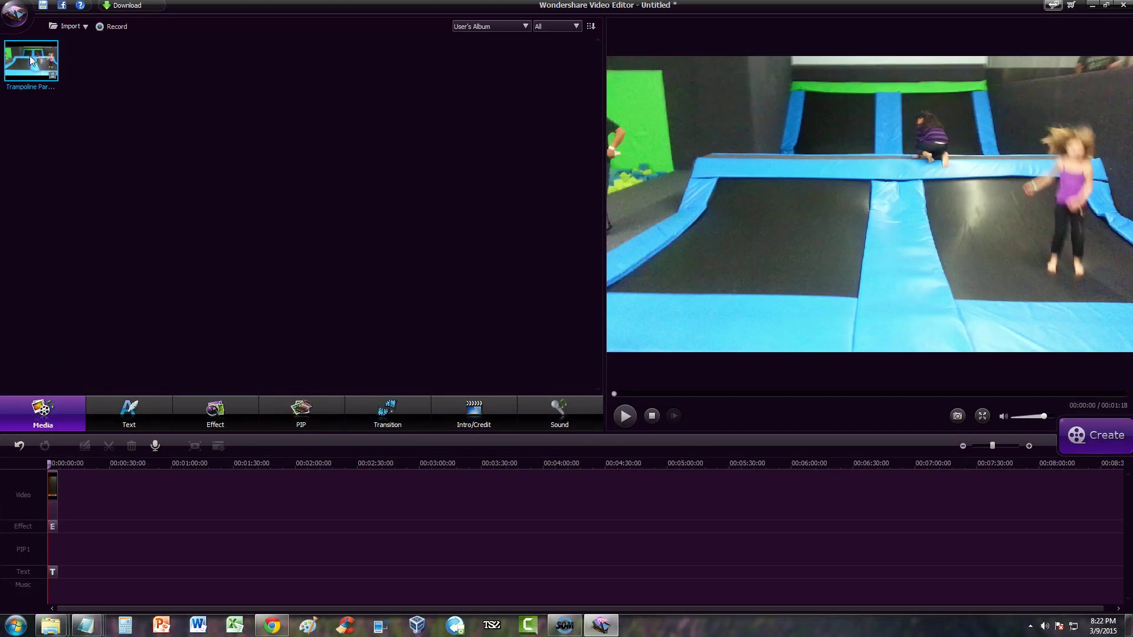
left_click_drag(33, 66, 65, 504)
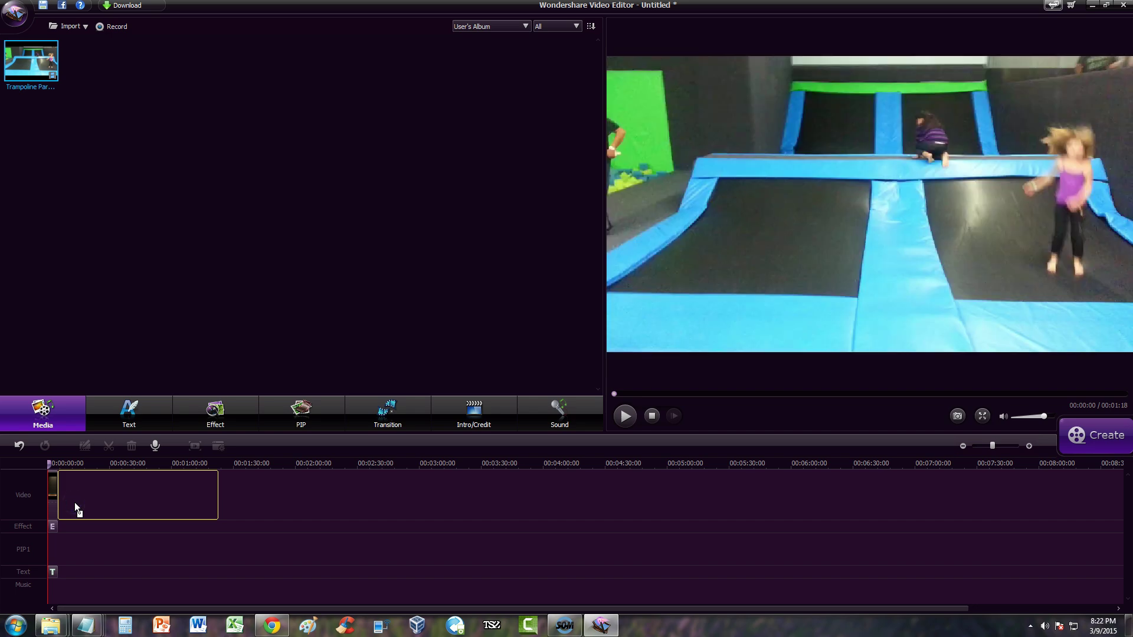
- Play back the whole project, return the playhead to the start, and show the sound effects
left_click_drag(642, 393, 605, 394)
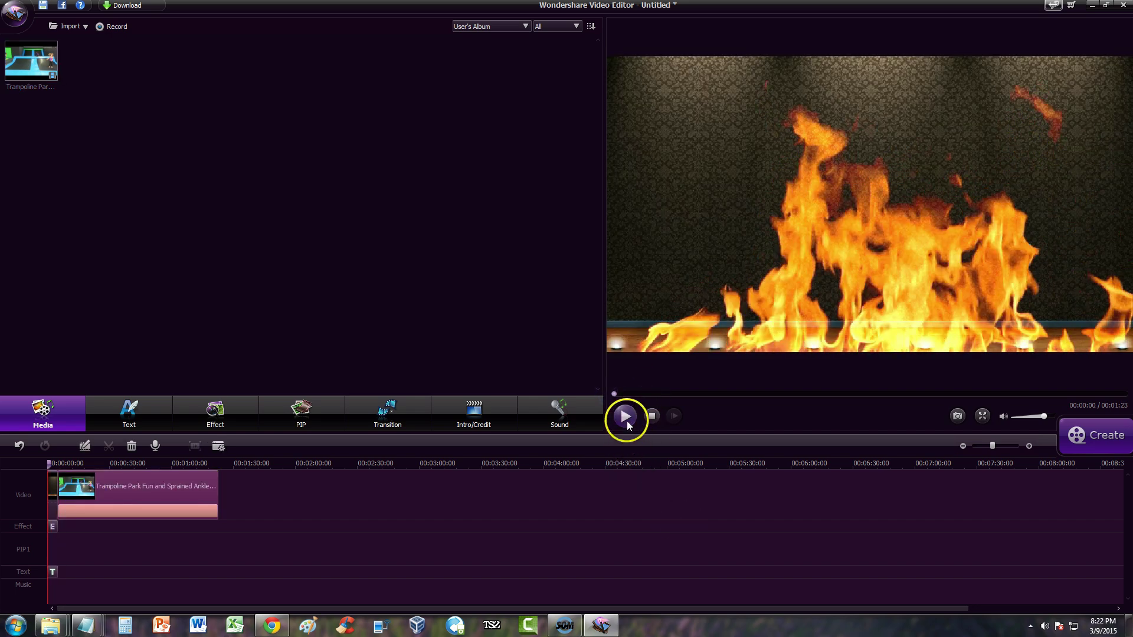
left_click(626, 416)
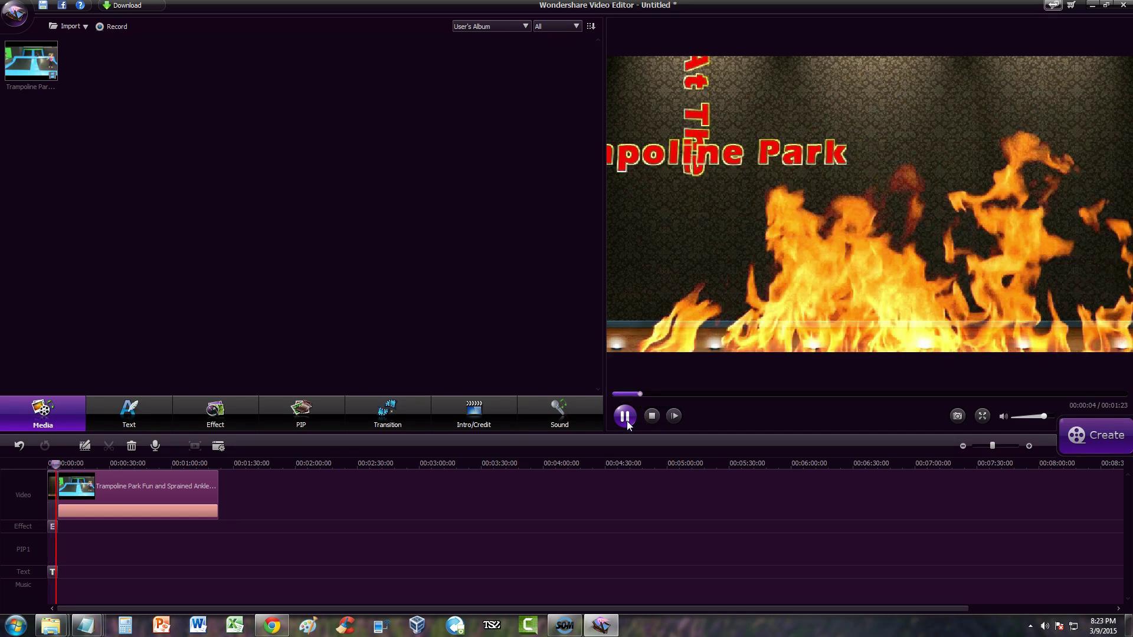
left_click(626, 418)
left_click(626, 420)
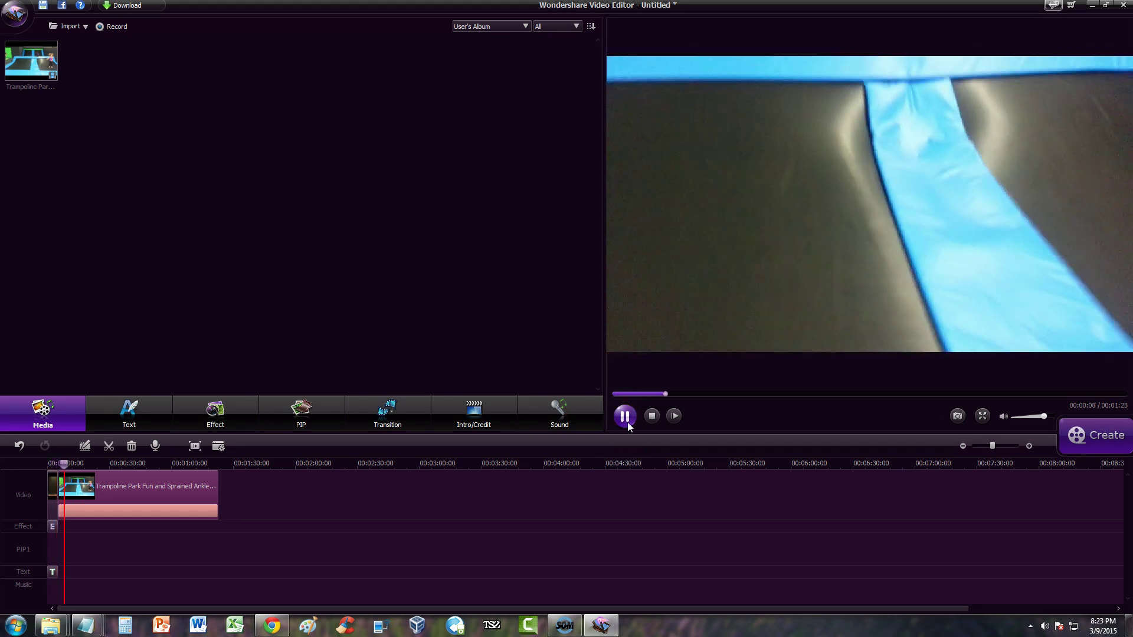
left_click(625, 417)
left_click(64, 464)
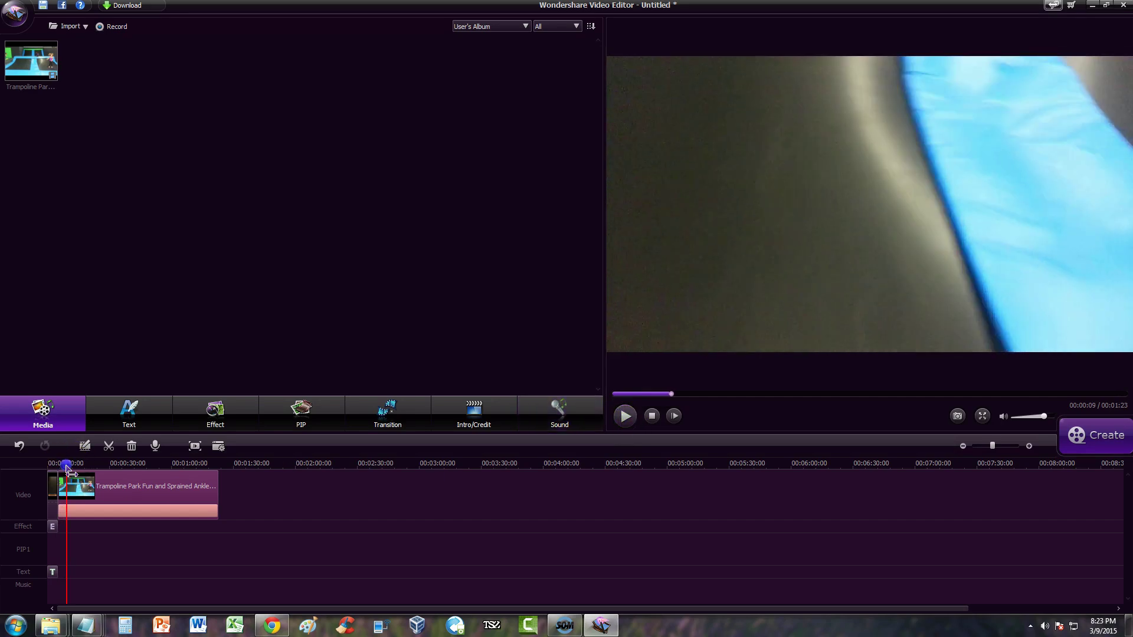
left_click_drag(67, 466, 44, 465)
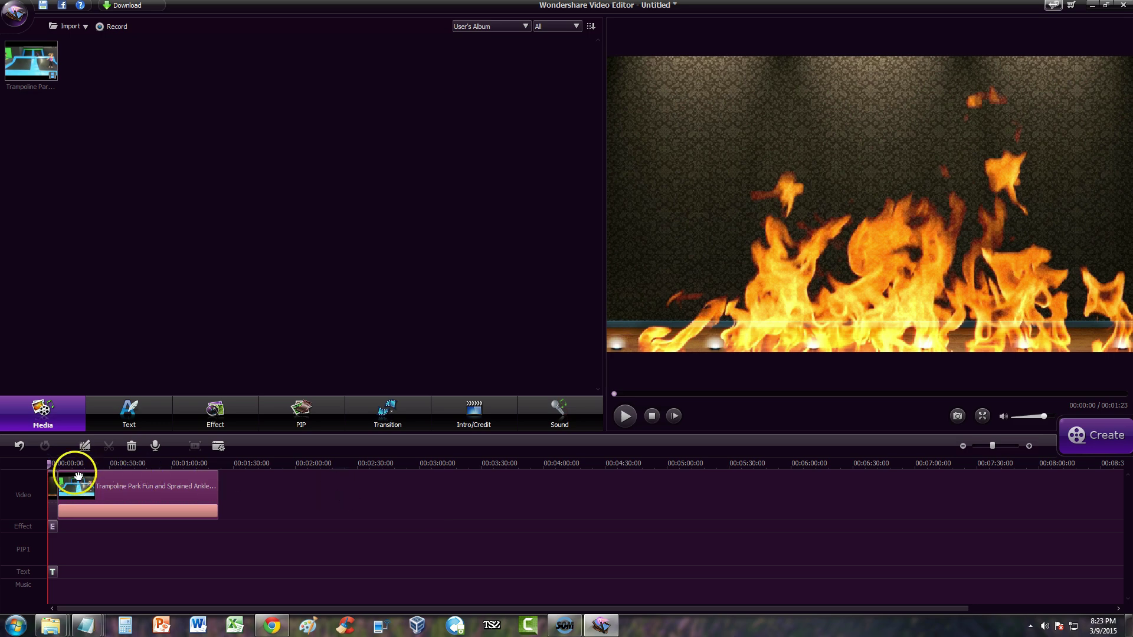
left_click(577, 425)
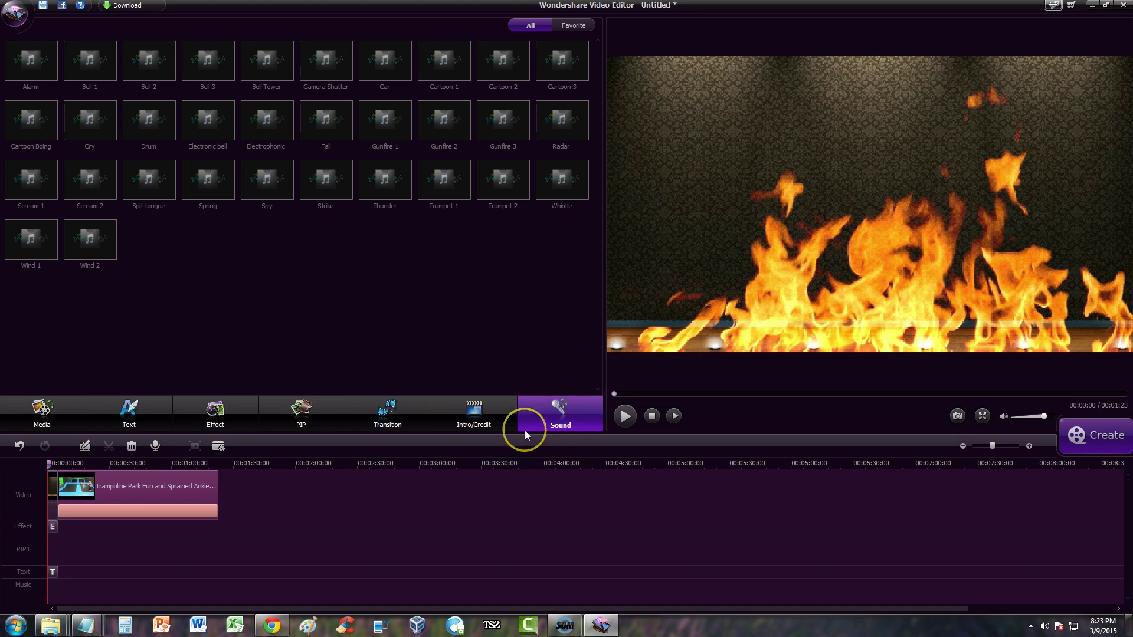
- Drag the Thunder sound effect from the Sound library to the start of the Sound track
left_click(561, 419)
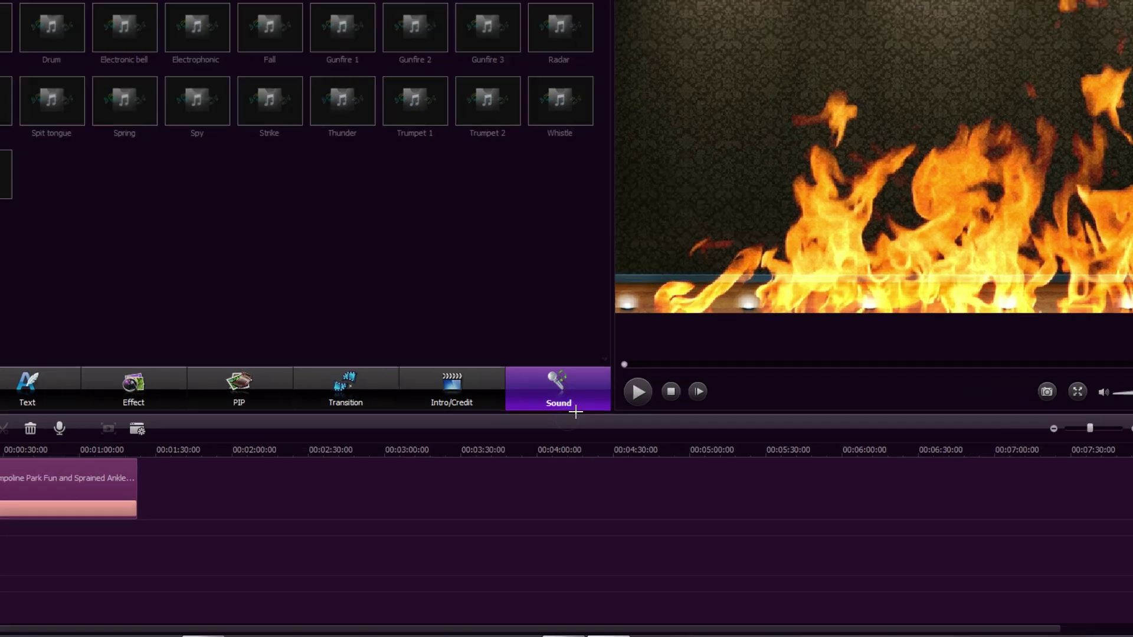
left_click(578, 392)
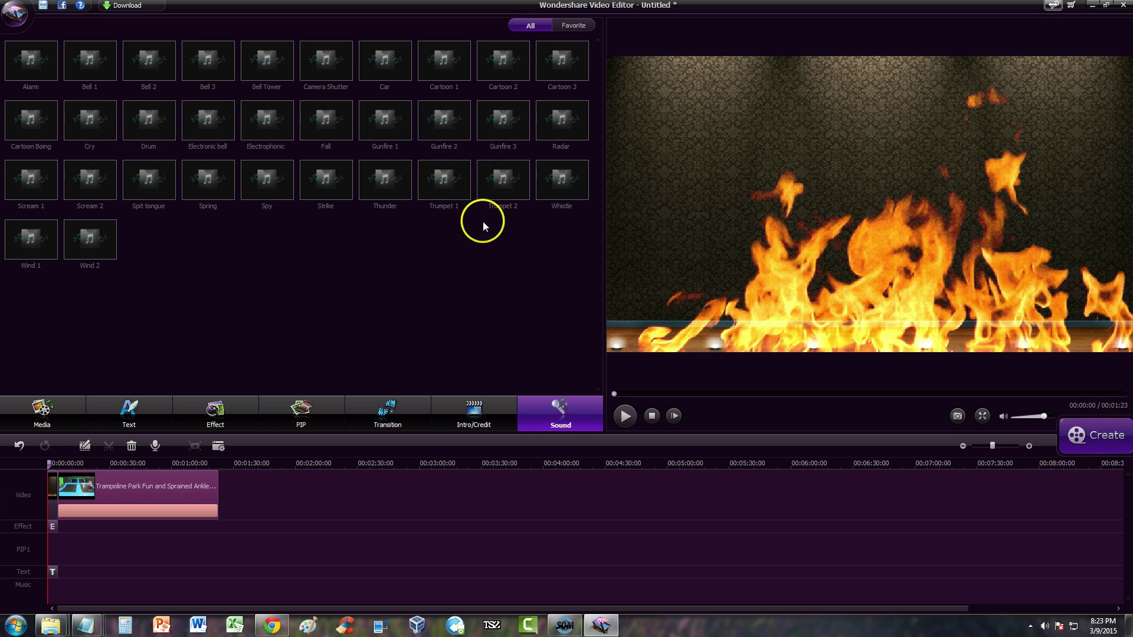
left_click_drag(381, 179, 52, 591)
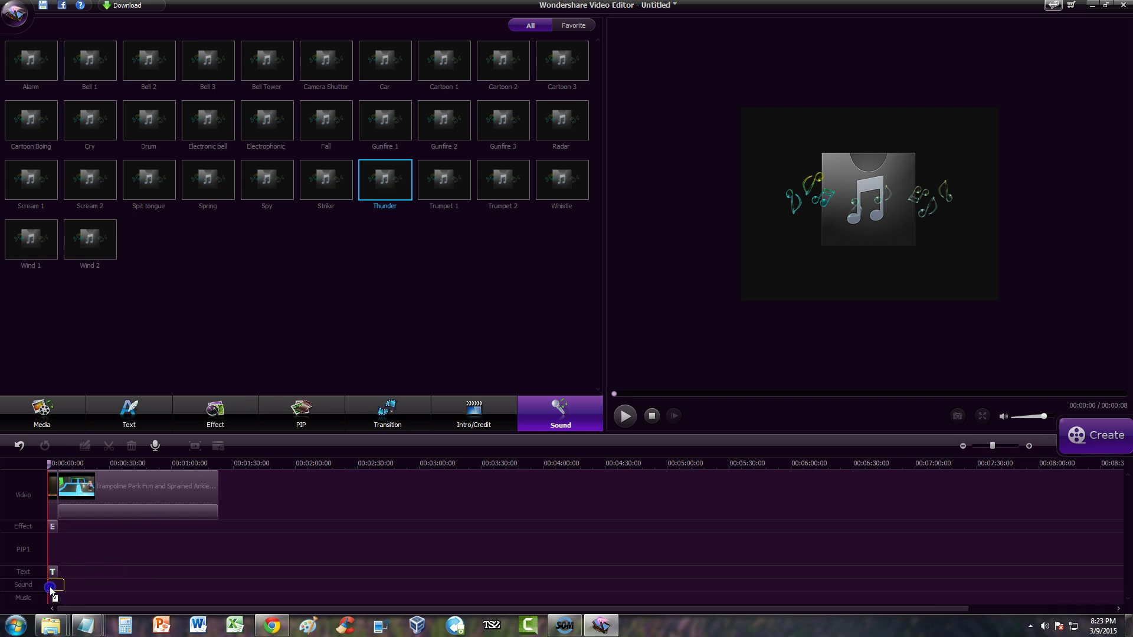
left_click_drag(51, 591, 22, 604)
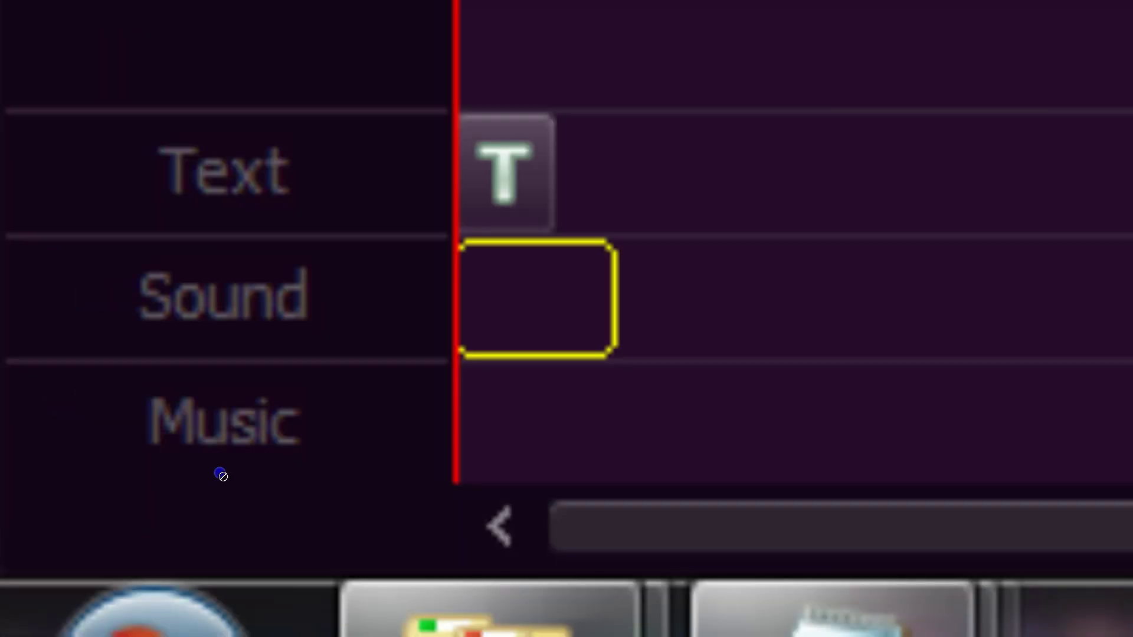
left_click_drag(220, 475, 688, 270)
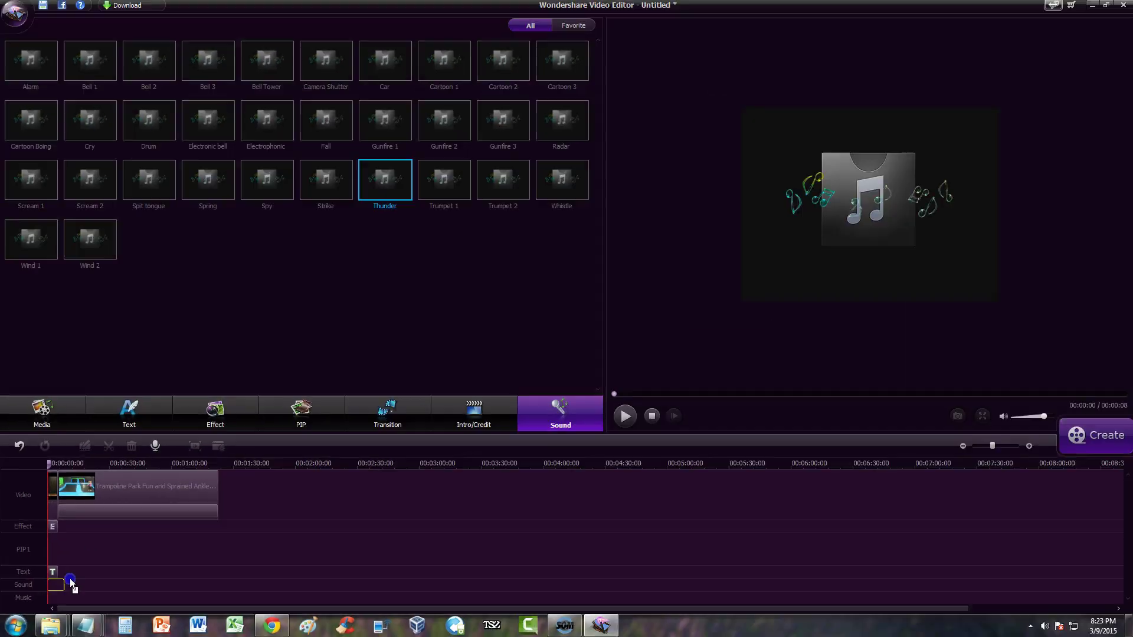
left_click_drag(69, 579, 56, 584)
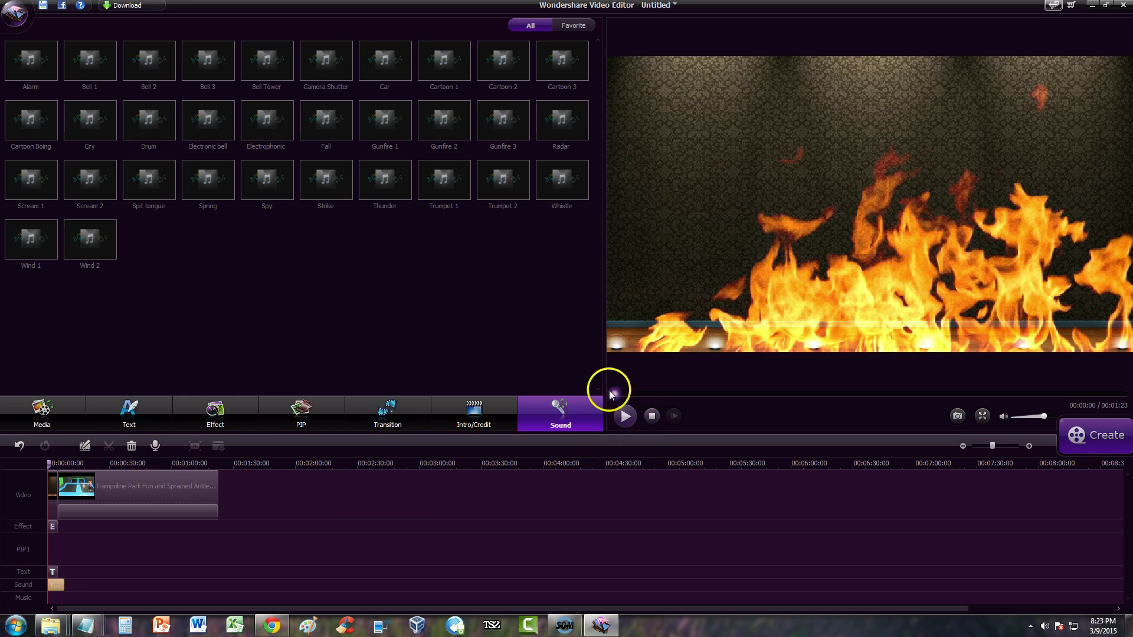
left_click(623, 417)
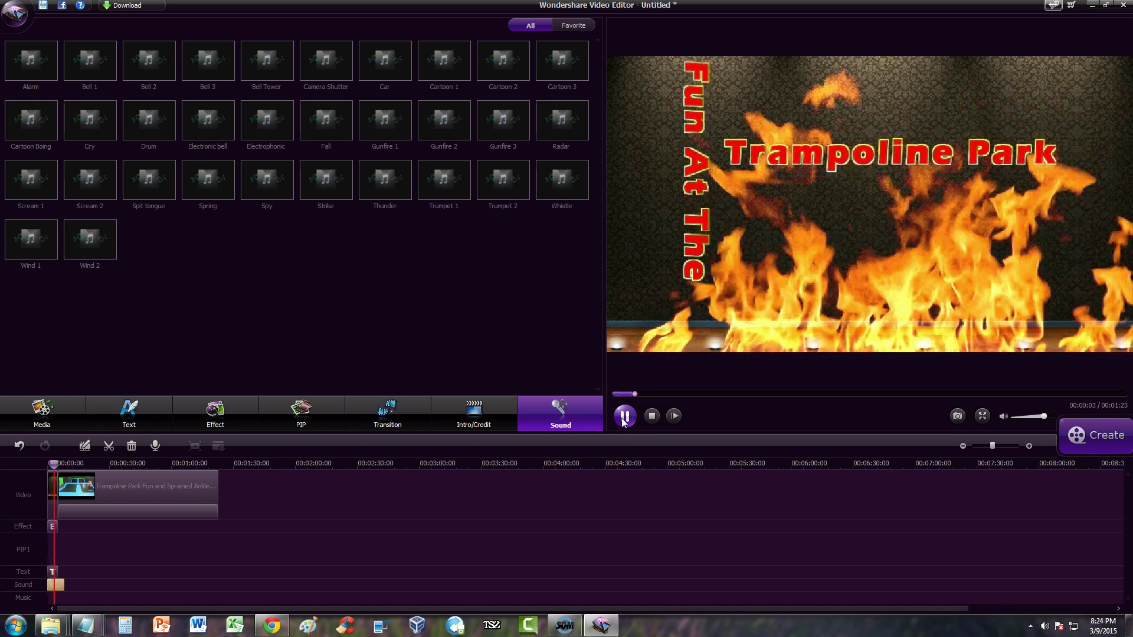
left_click(624, 418)
left_click(625, 419)
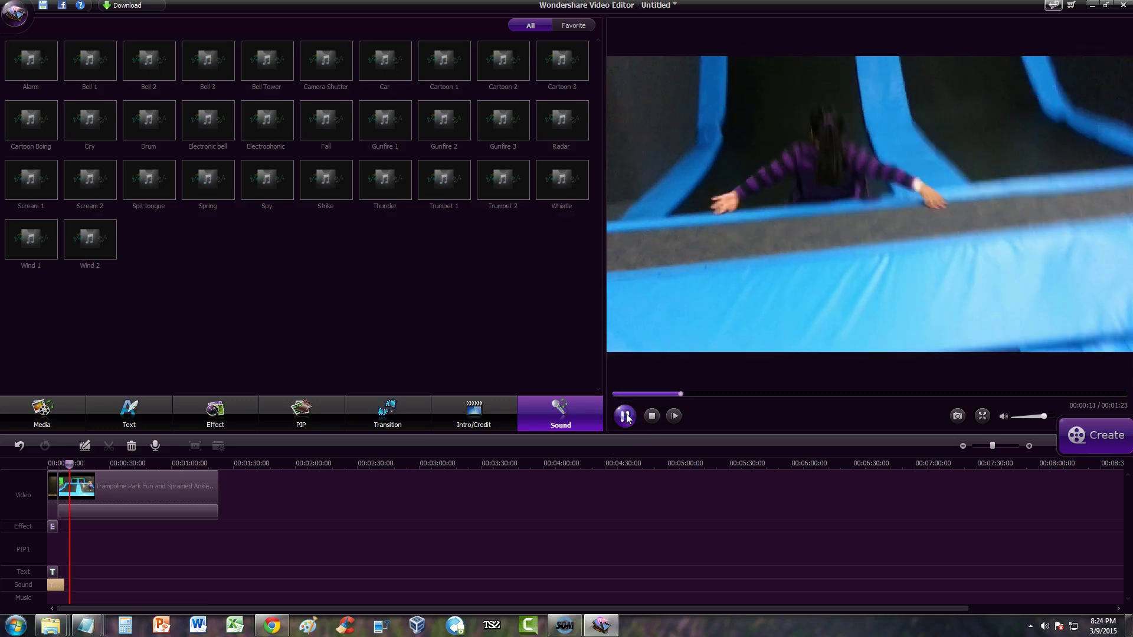
left_click(687, 305)
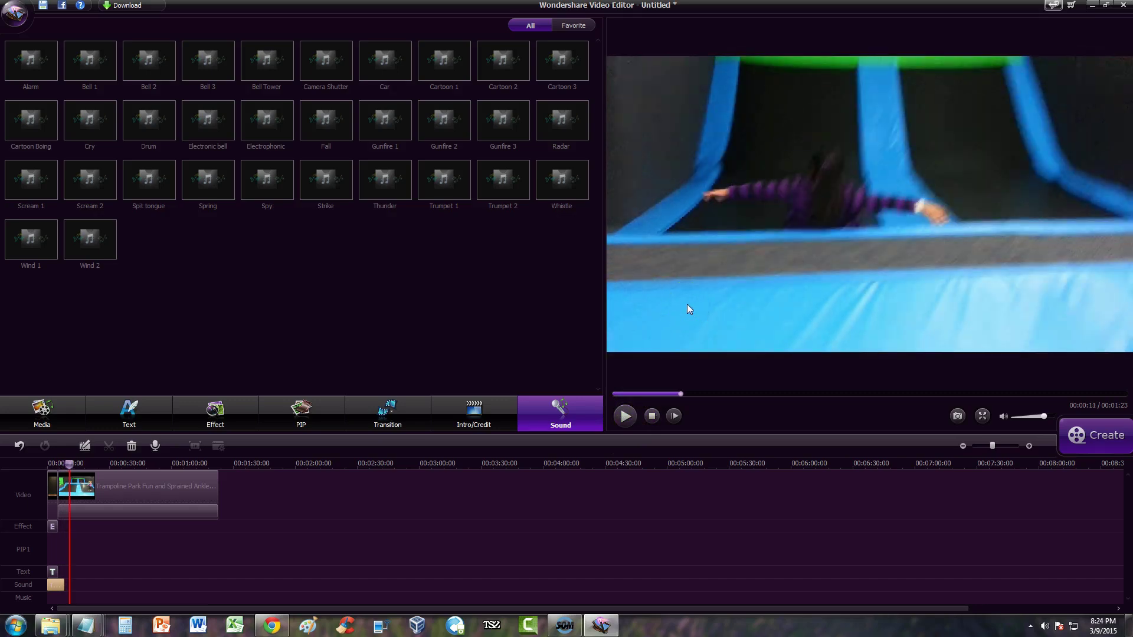